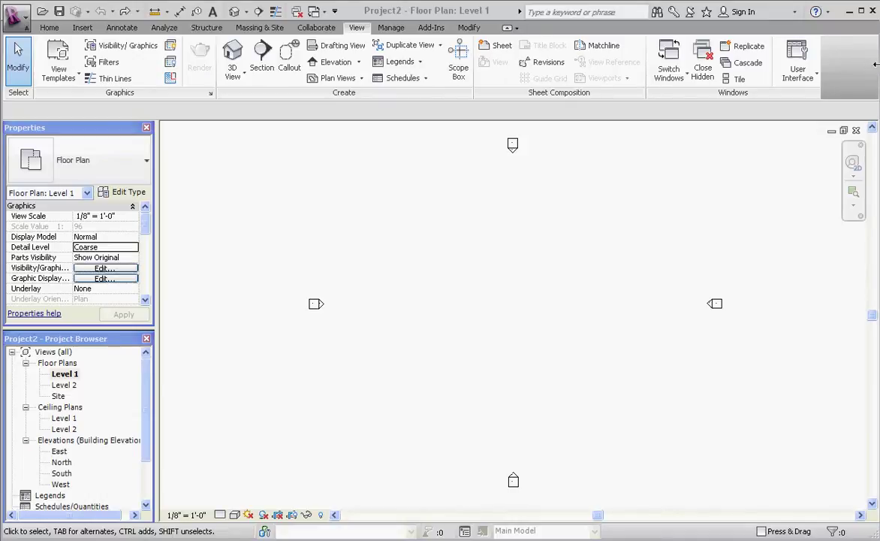
Draw a straight vertical wall in the Level 1 floor plan, between the plan's center and the east elevation marker.
left_click(49, 27)
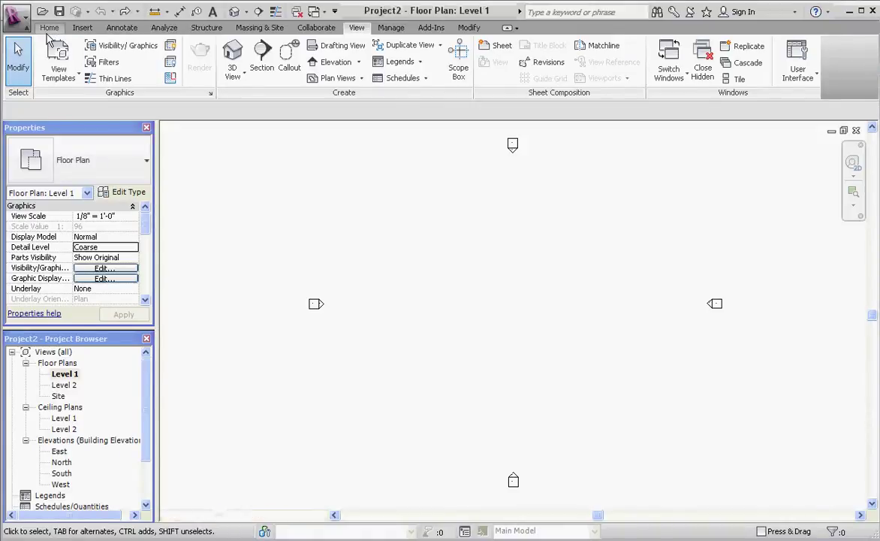
left_click(54, 51)
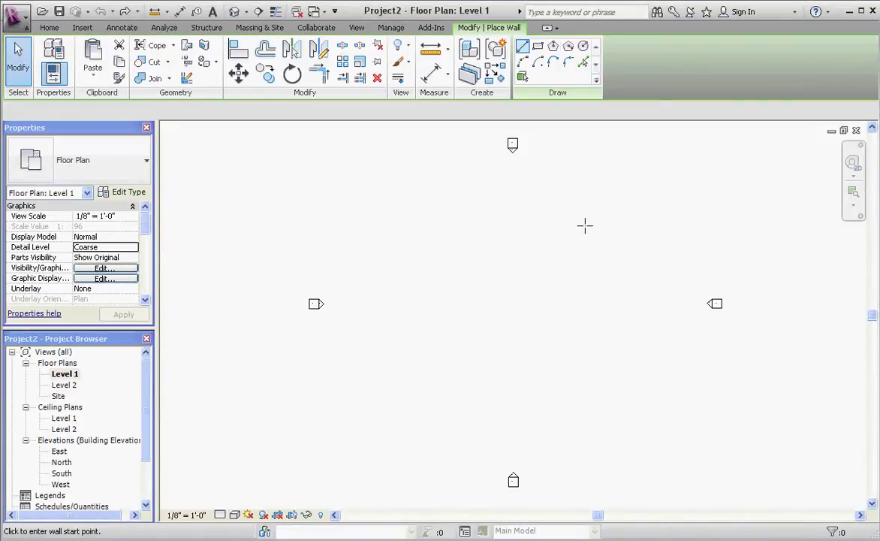
left_click(585, 226)
left_click(583, 387)
key("Escape")
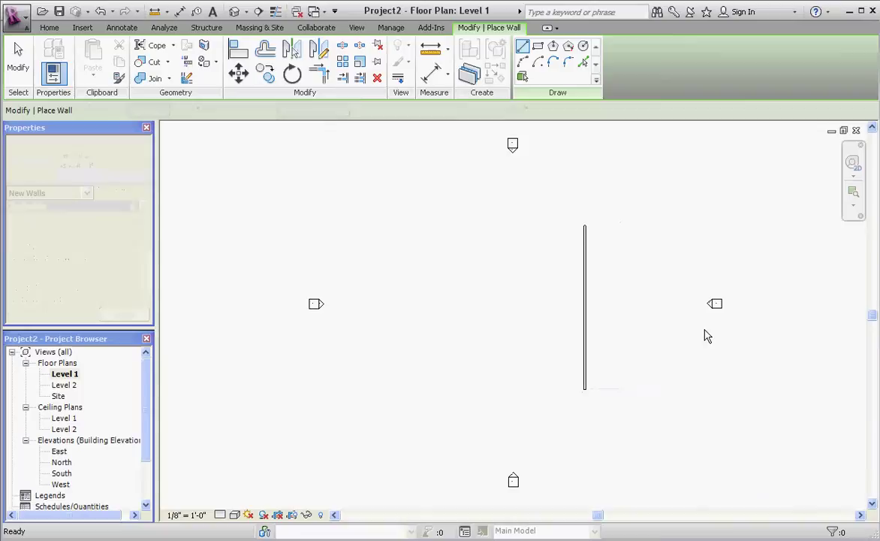
key("Escape")
Open the East elevation and move the Level 2 line down to just above Level 1.
double_click(708, 306)
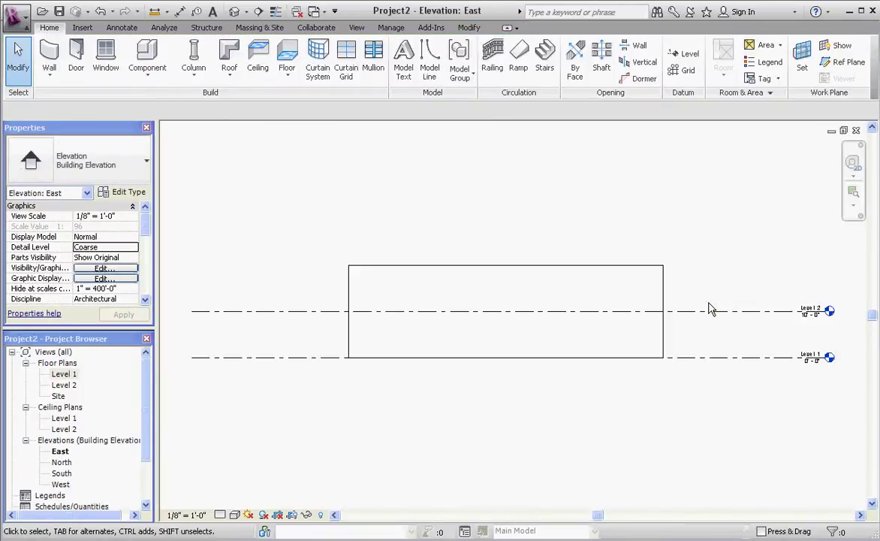
left_click(601, 310)
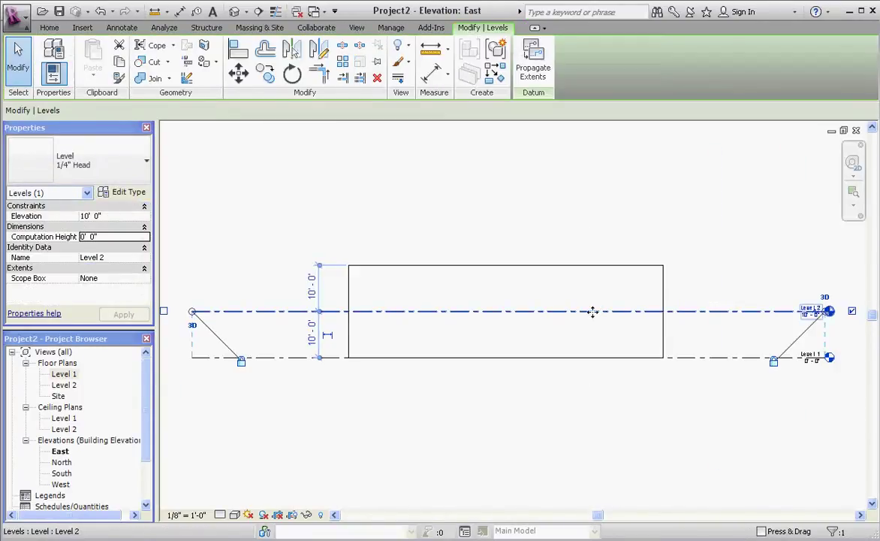
left_click_drag(589, 310, 589, 355)
key("Escape")
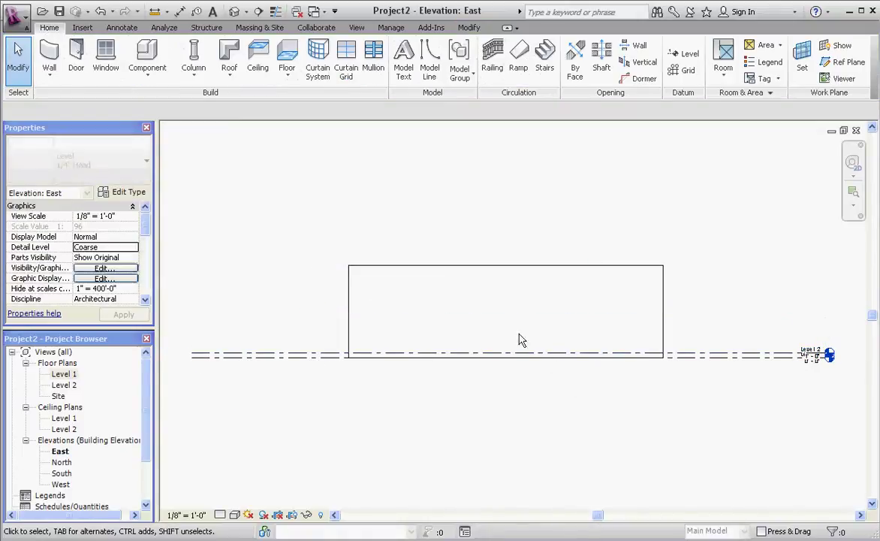
Pick the wall's face as the work plane and place the model text "FabCo" near the middle of the wall.
left_click(409, 61)
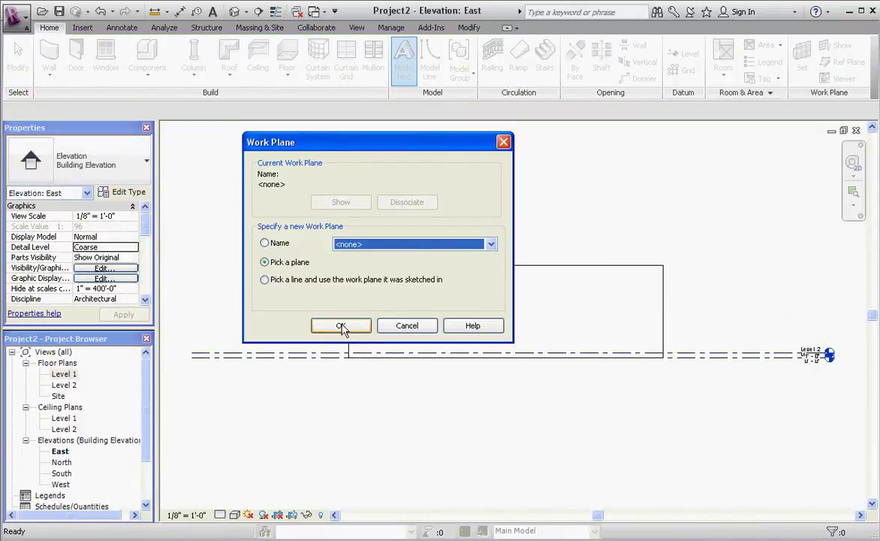
left_click(342, 325)
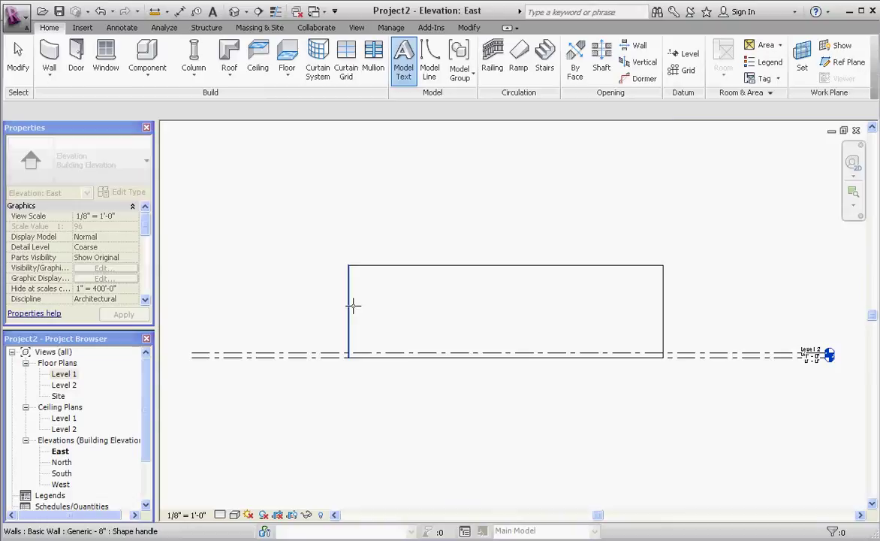
left_click(374, 266)
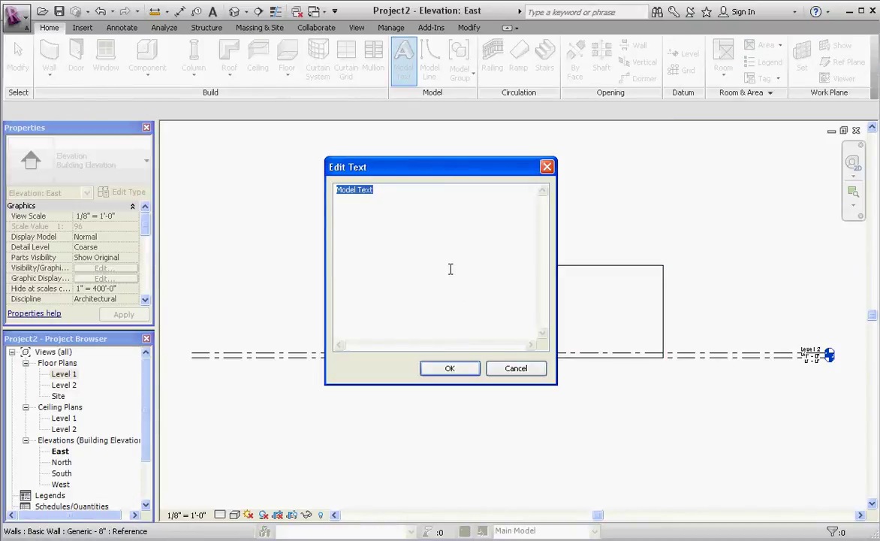
type("FabCo")
left_click(449, 368)
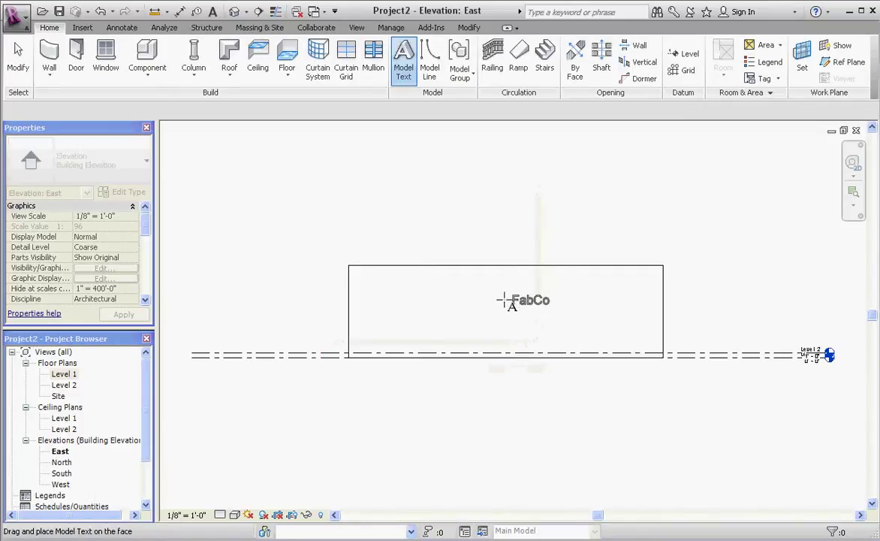
left_click(477, 301)
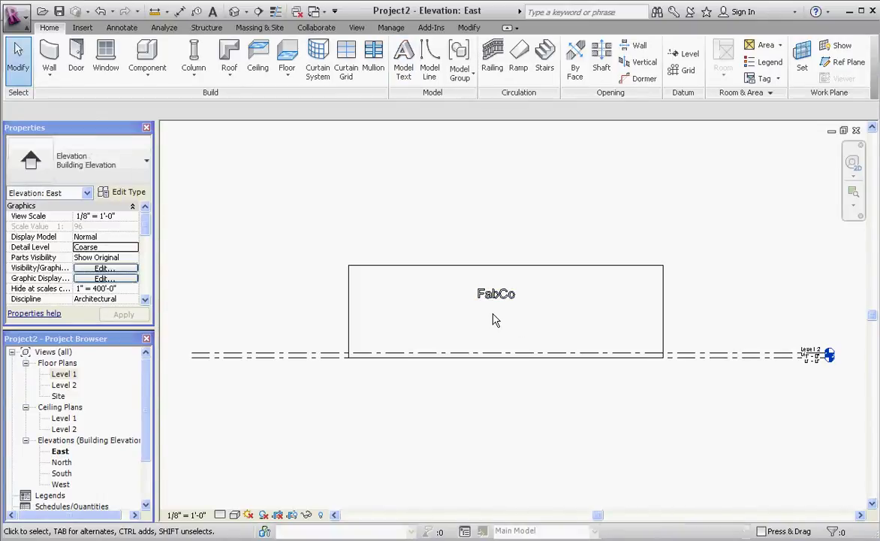
Open the default 3D view and examine the FabCo lettering on the wall and its depth from an angle.
scroll(493, 304, "up", 2)
scroll(518, 319, "up", 2)
scroll(520, 323, "down", 1)
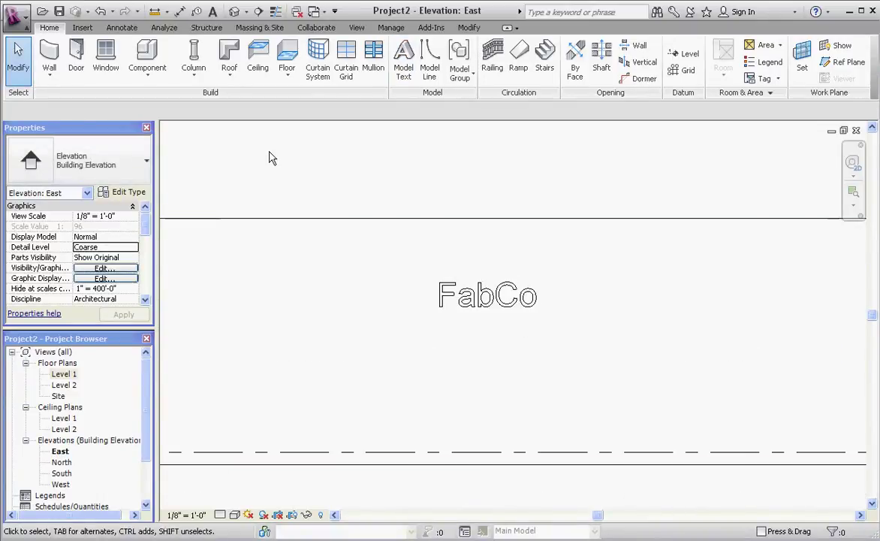
left_click(355, 28)
left_click(232, 50)
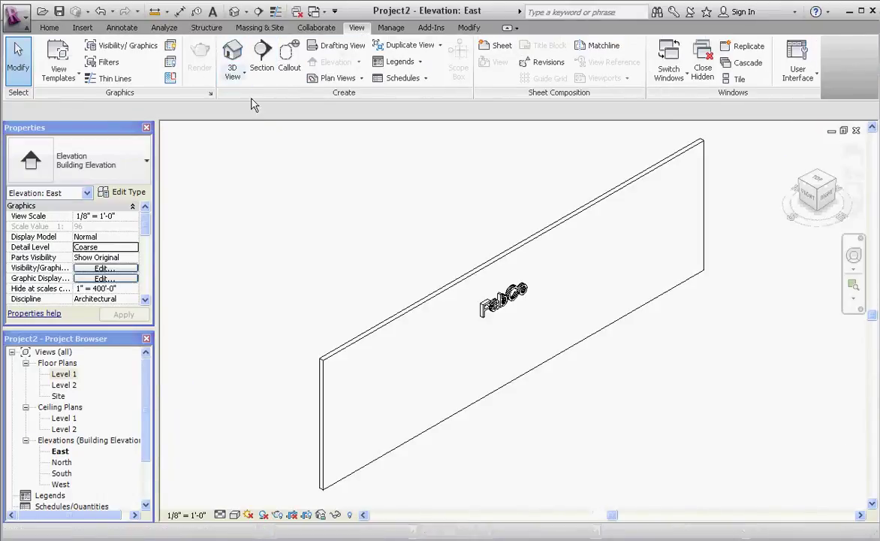
scroll(504, 312, "down", 3)
scroll(503, 314, "up", 5)
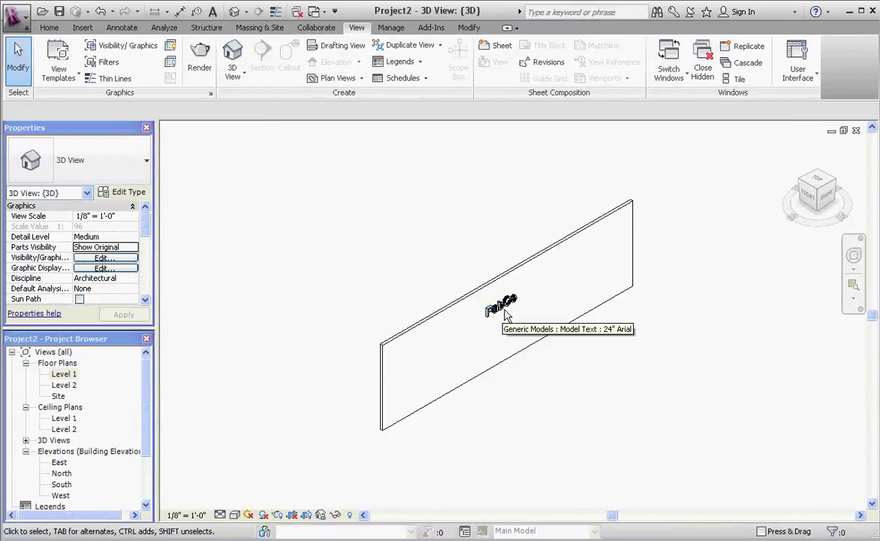
middle_click_drag(502, 314, 477, 333, "shift")
scroll(473, 326, "up", 3)
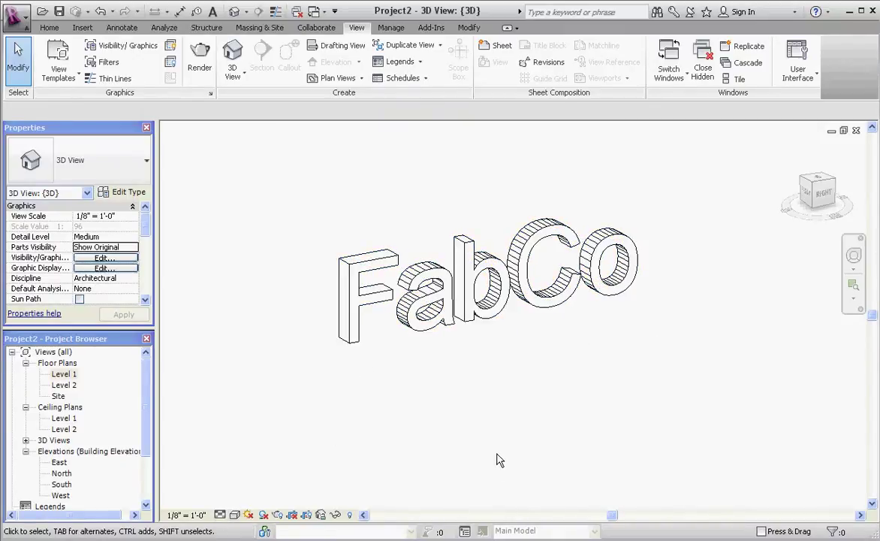
scroll(508, 368, "down", 1)
scroll(450, 338, "up", 2)
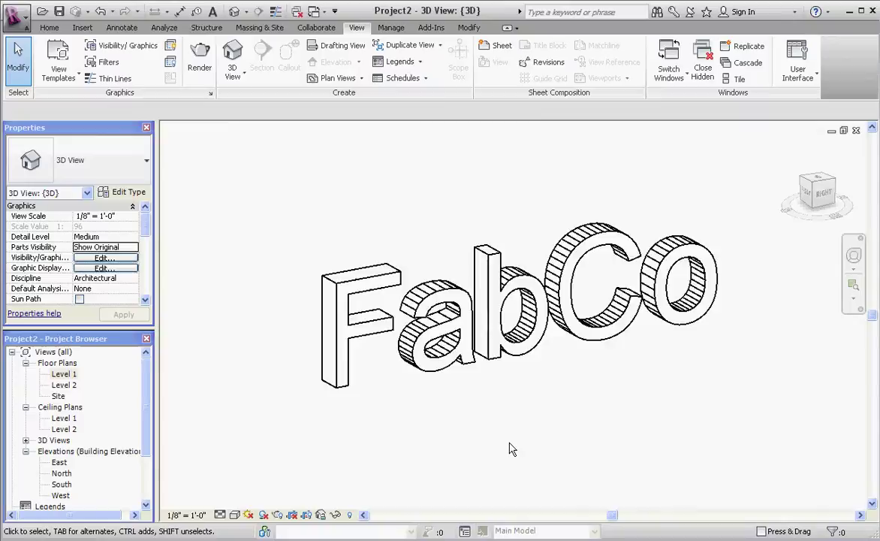
scroll(508, 449, "down", 1)
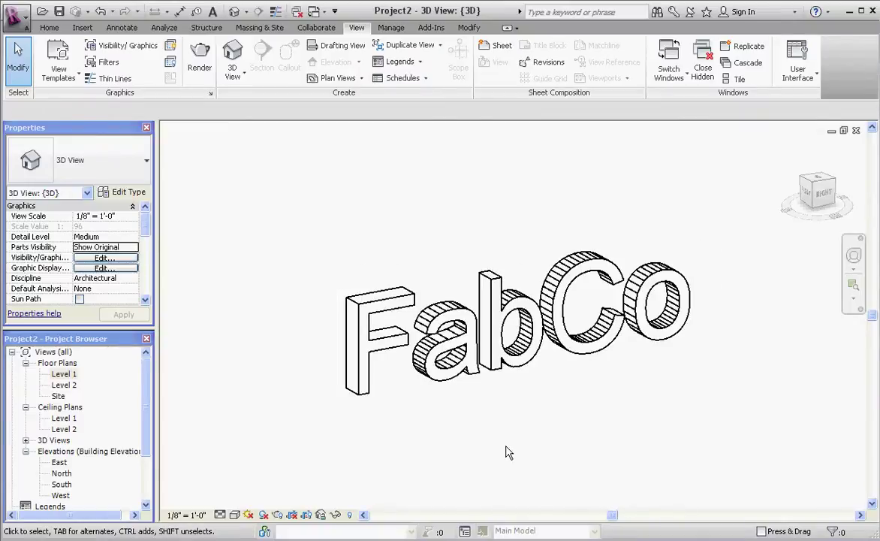
scroll(391, 253, "down", 2)
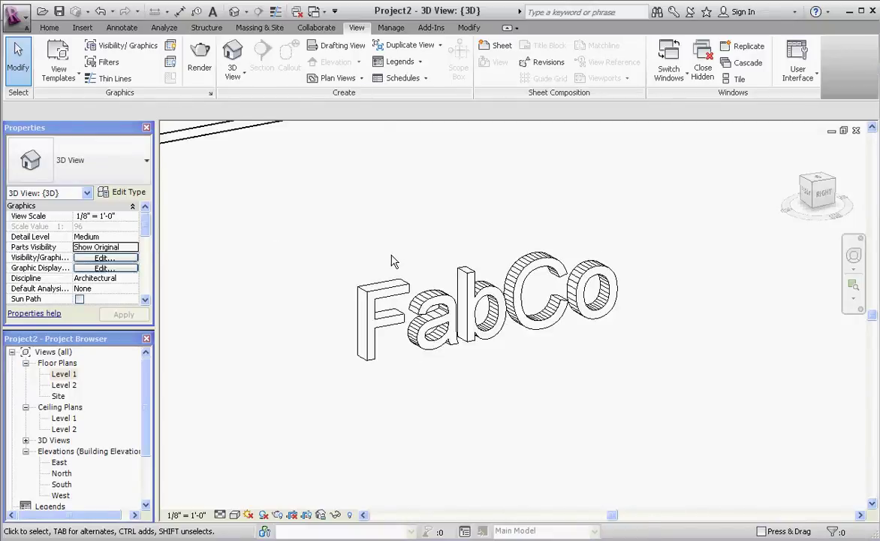
scroll(472, 353, "down", 2)
Return to the East elevation through the Level 1 plan and open the type properties of the FabCo model text.
double_click(65, 374)
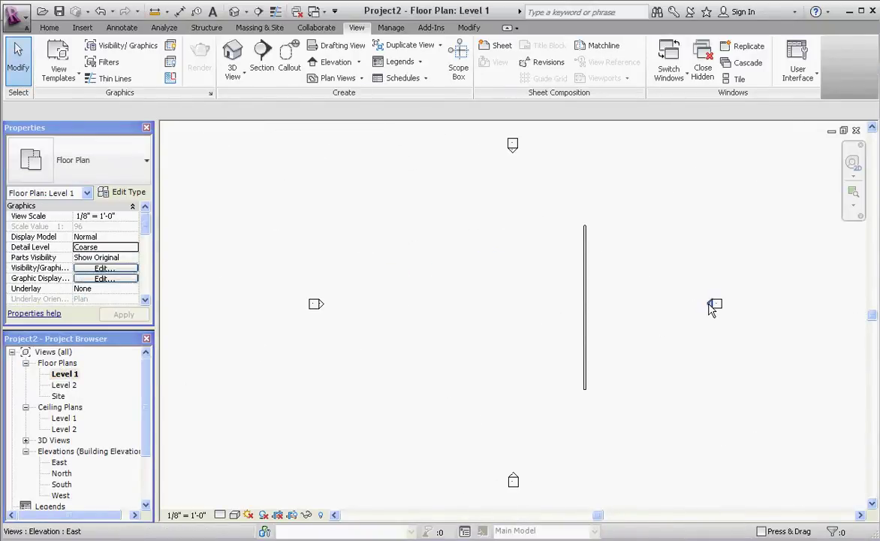
double_click(712, 304)
scroll(523, 328, "up", 3)
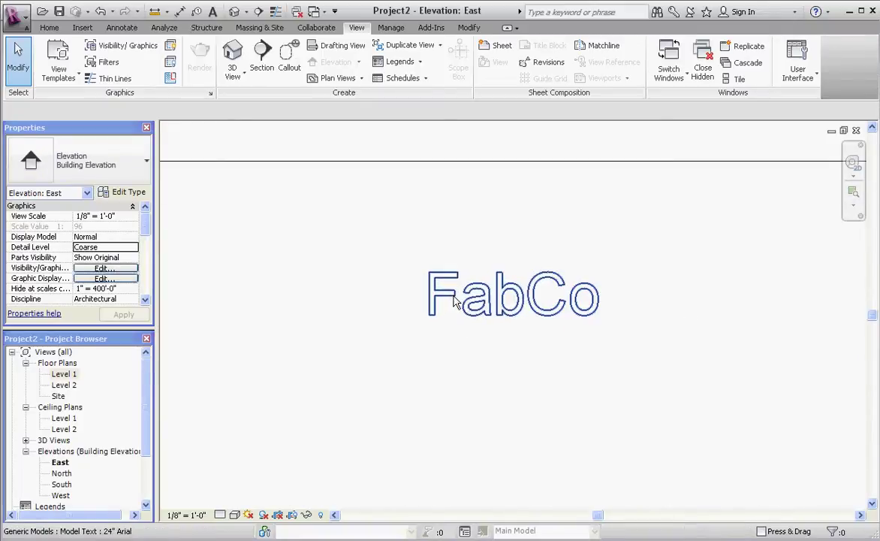
scroll(420, 338, "down", 1)
scroll(473, 338, "up", 1)
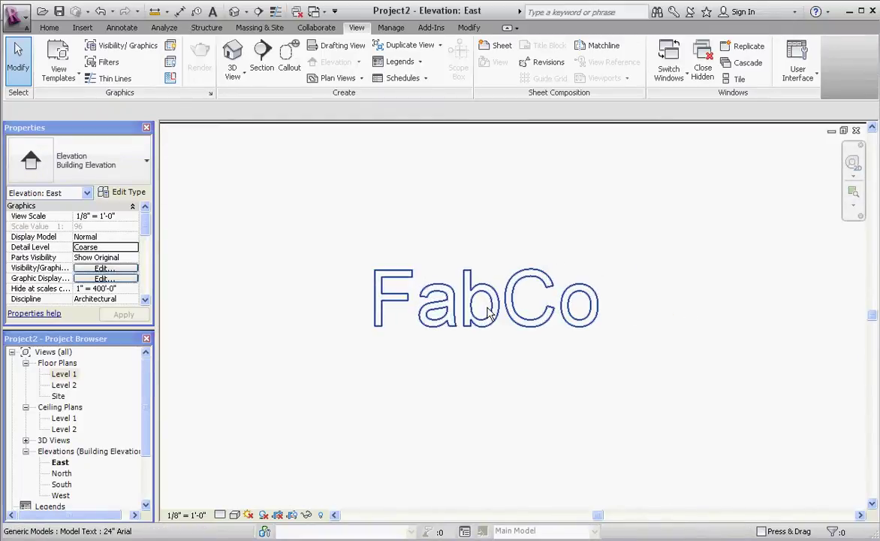
scroll(480, 356, "down", 1)
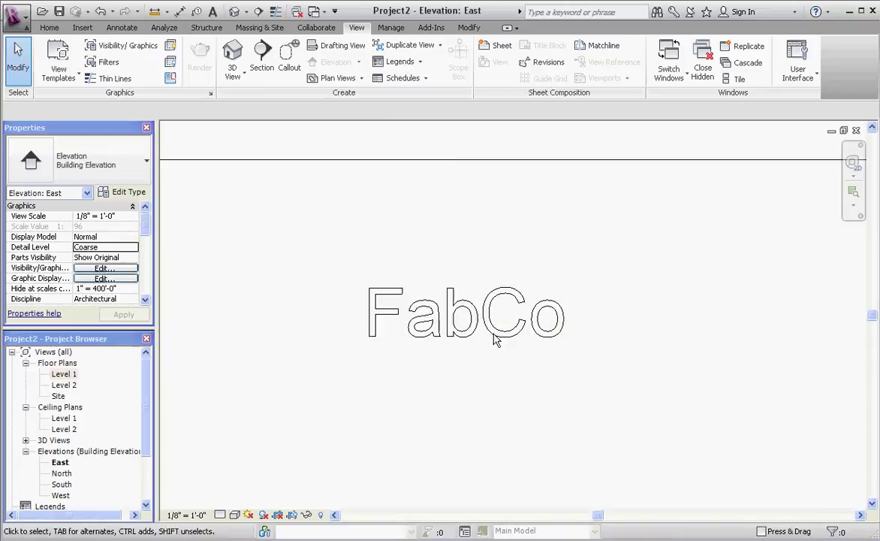
scroll(496, 336, "up", 1)
left_click(456, 304)
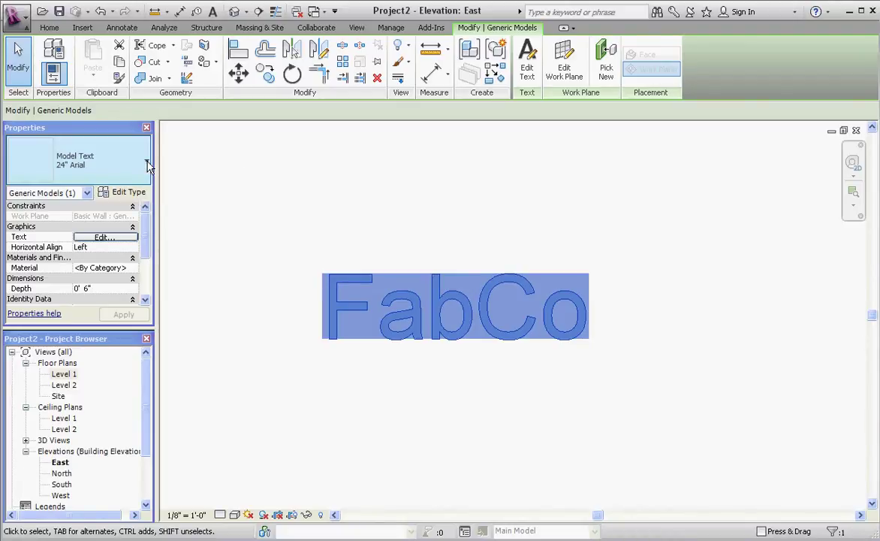
left_click(122, 194)
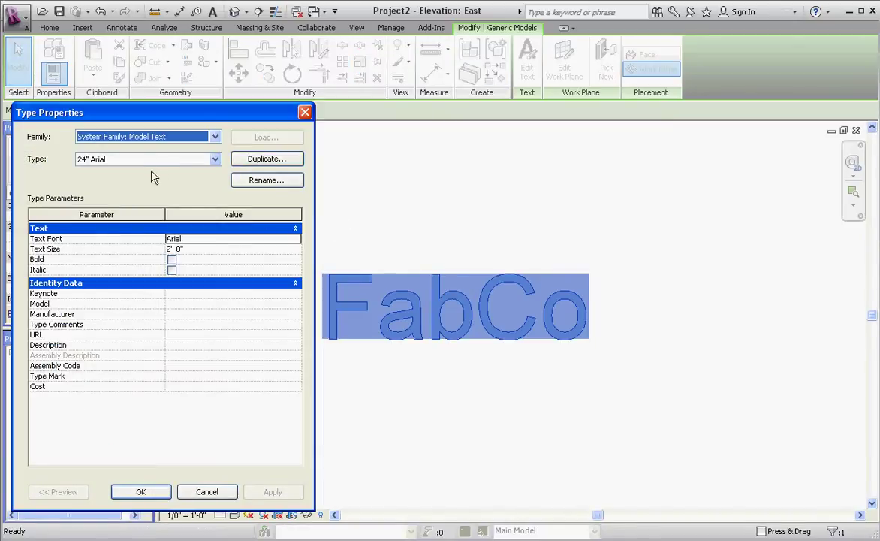
Set the text font of the 24" Arial model text type to SWGothg and apply it.
left_click(216, 239)
left_click(295, 239)
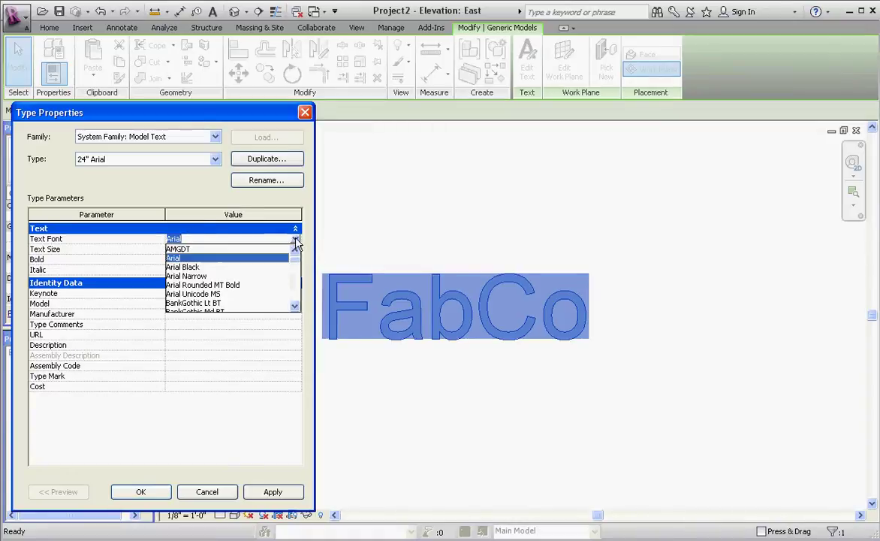
scroll(295, 267, "up", 2)
left_click_drag(295, 266, 295, 290)
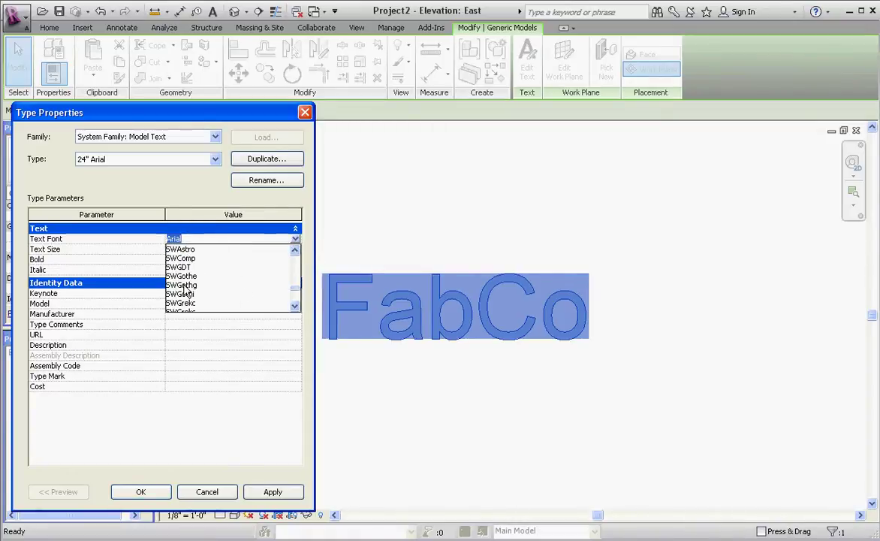
left_click(188, 276)
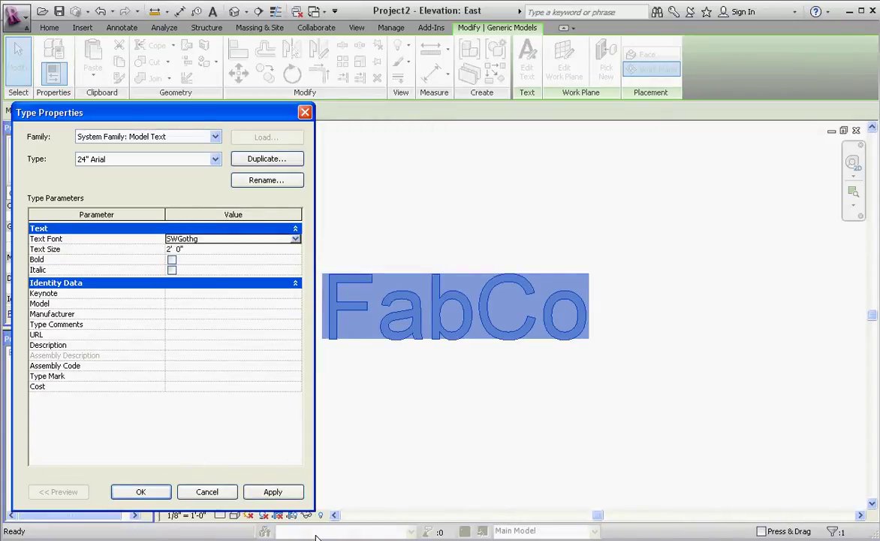
left_click(275, 493)
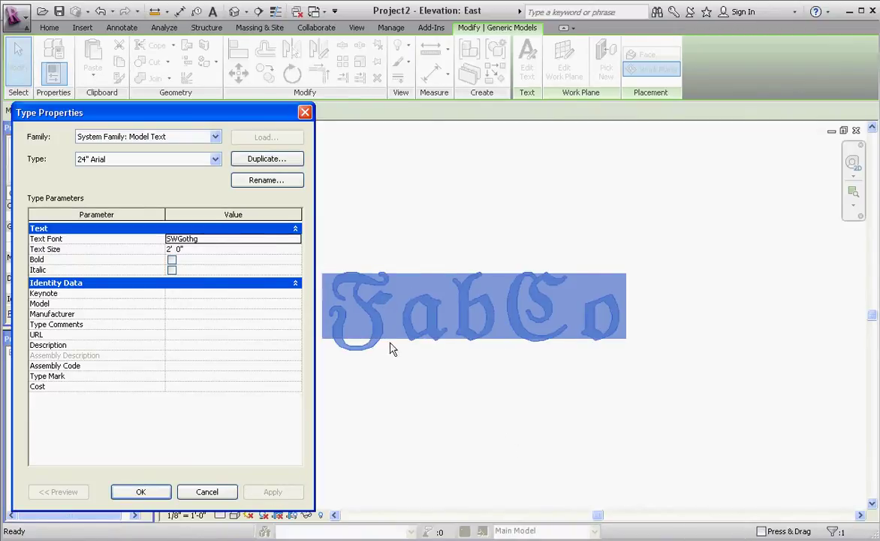
Change the model text type's font to Franklin Gothic Demi and apply it.
left_click(295, 239)
scroll(294, 289, "up", 10)
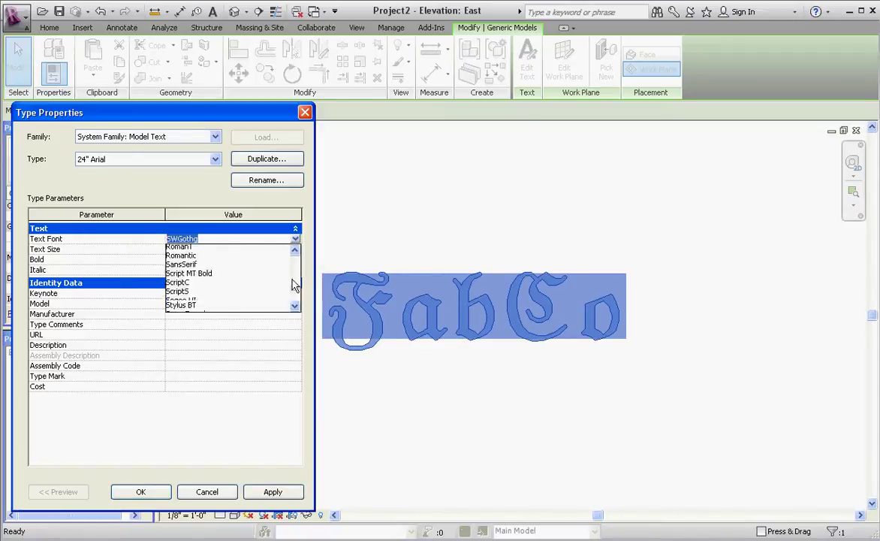
left_click(199, 276)
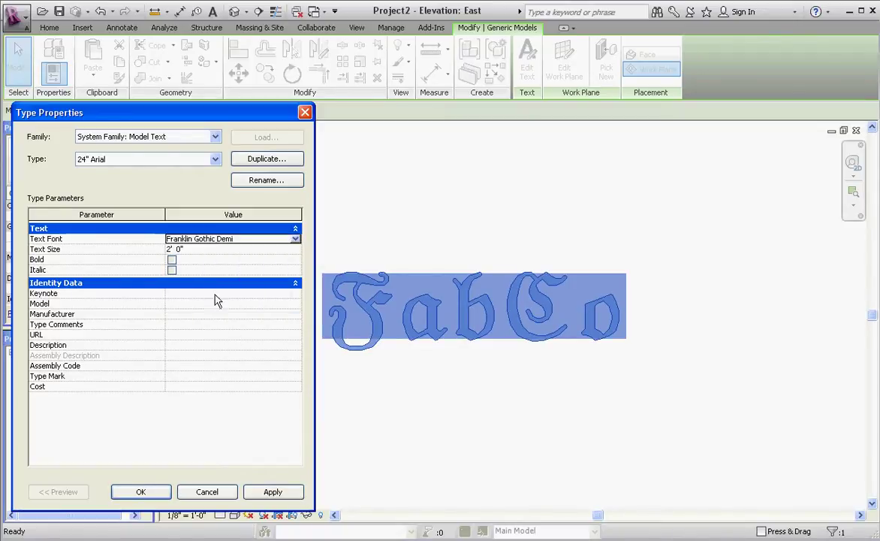
left_click(275, 492)
Change the model text type's font to Corbel and apply it to the FabCo lettering.
left_click(296, 239)
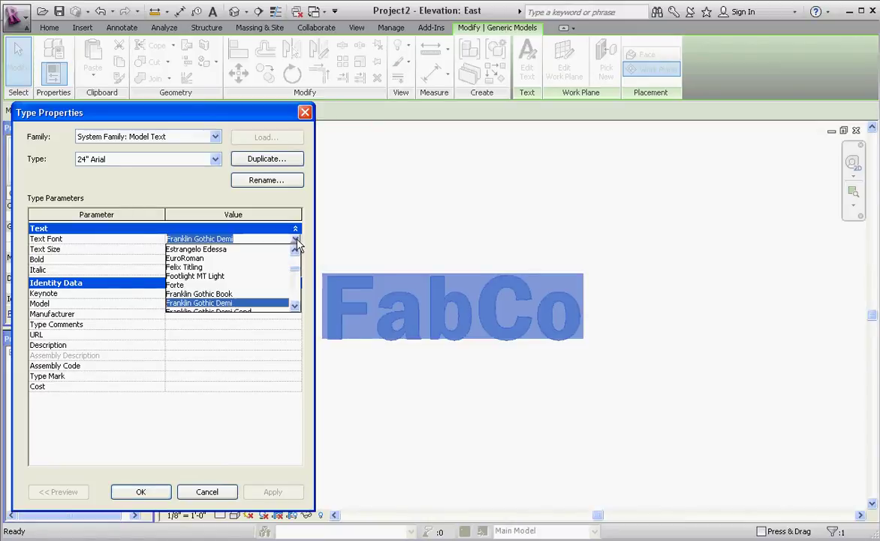
left_click(295, 251)
scroll(295, 255, "up", 5)
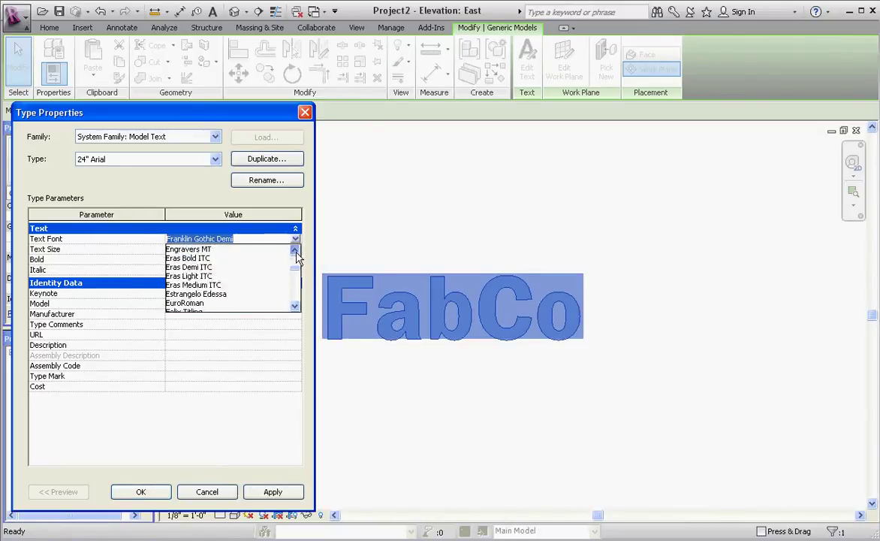
left_click(175, 260)
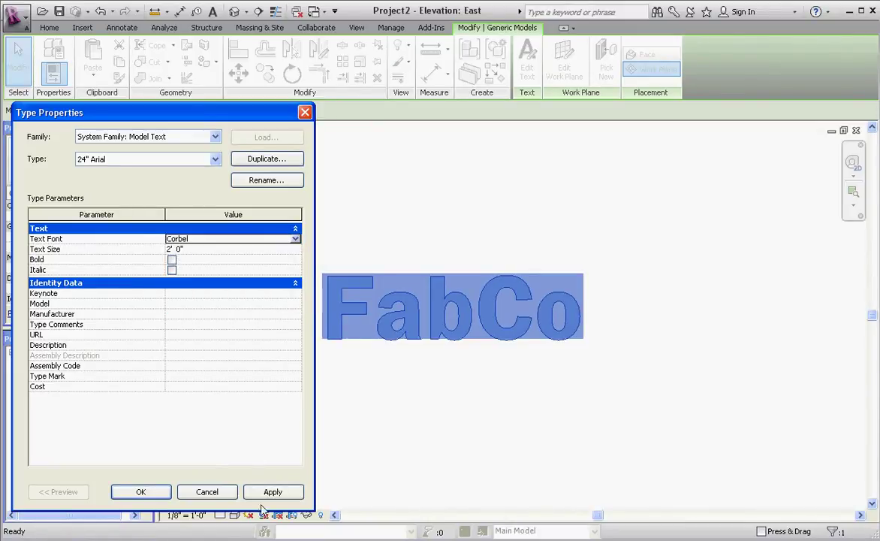
left_click(284, 494)
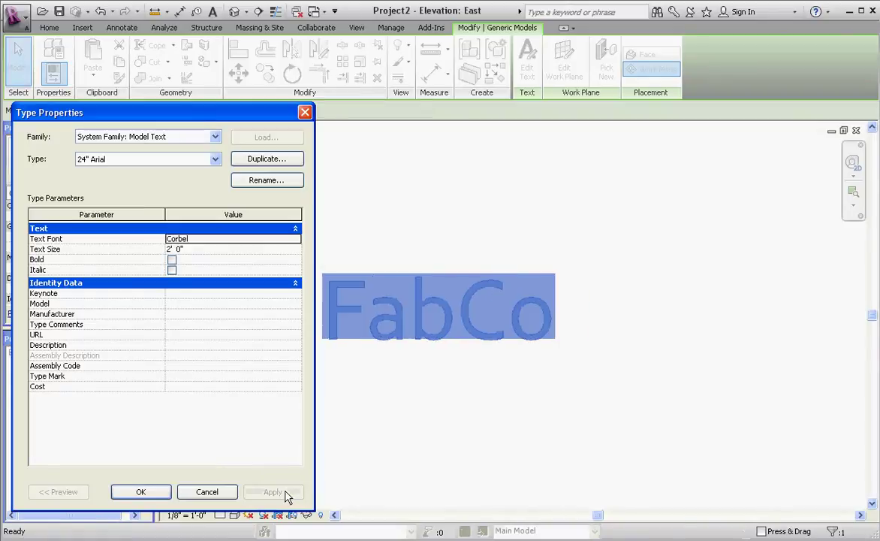
Change the model text type's font to Broadway, apply it, and finish editing the FabCo lettering's type properties.
left_click(296, 239)
scroll(296, 257, "up", 7)
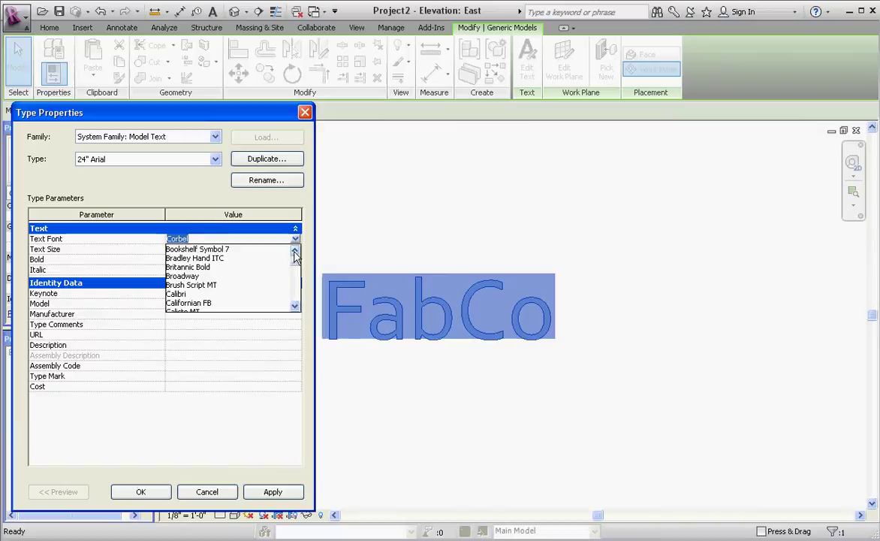
left_click(184, 276)
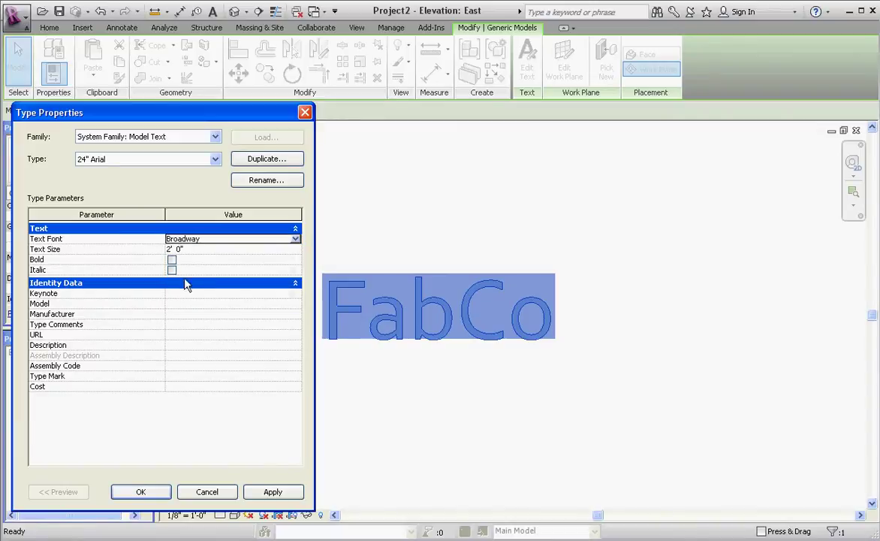
left_click(287, 493)
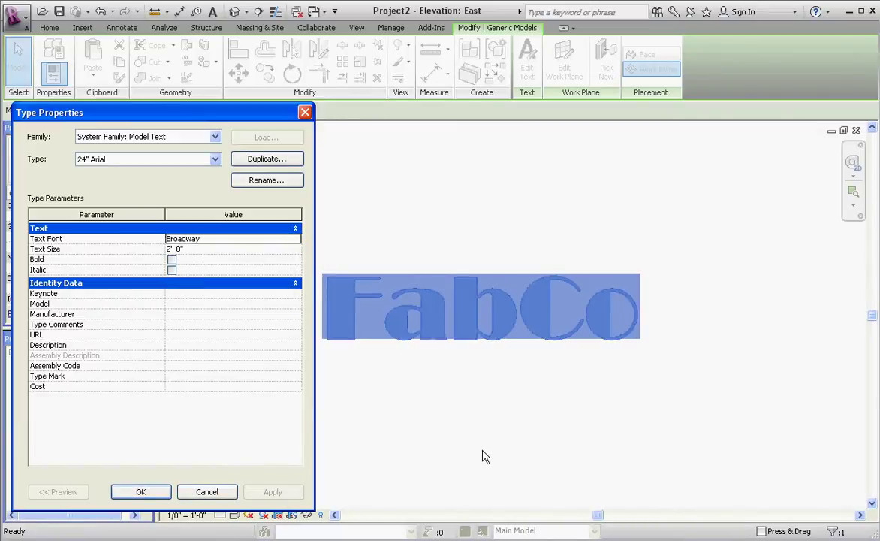
left_click(139, 493)
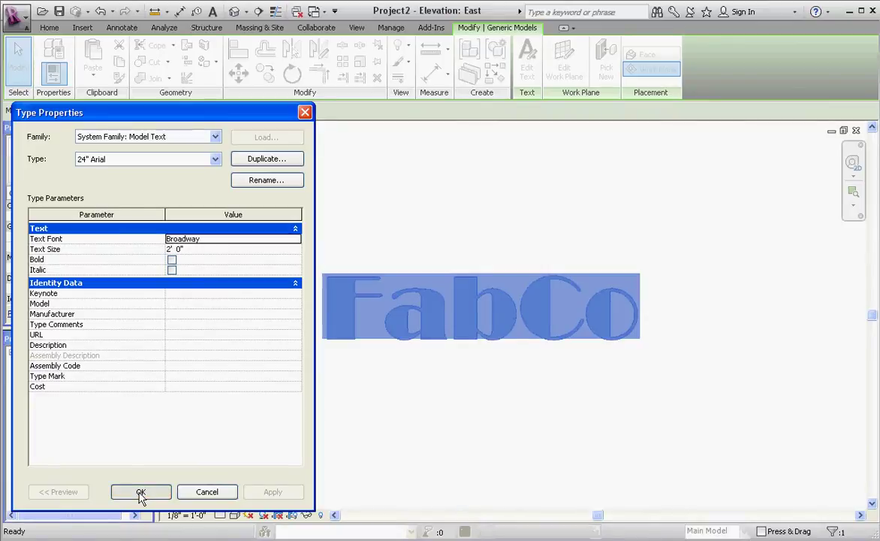
left_click(401, 431)
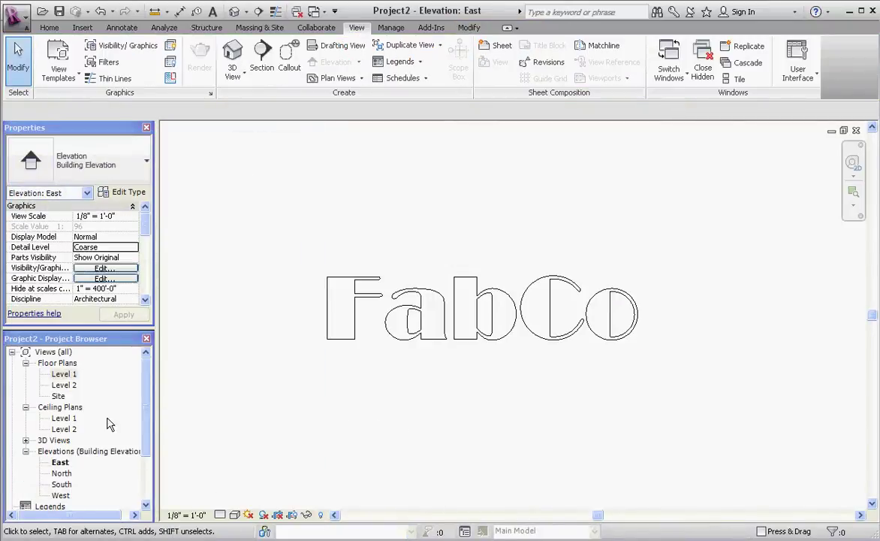
Open the {3D} view and inspect the FabCo lettering on the wall up close.
left_click(25, 440)
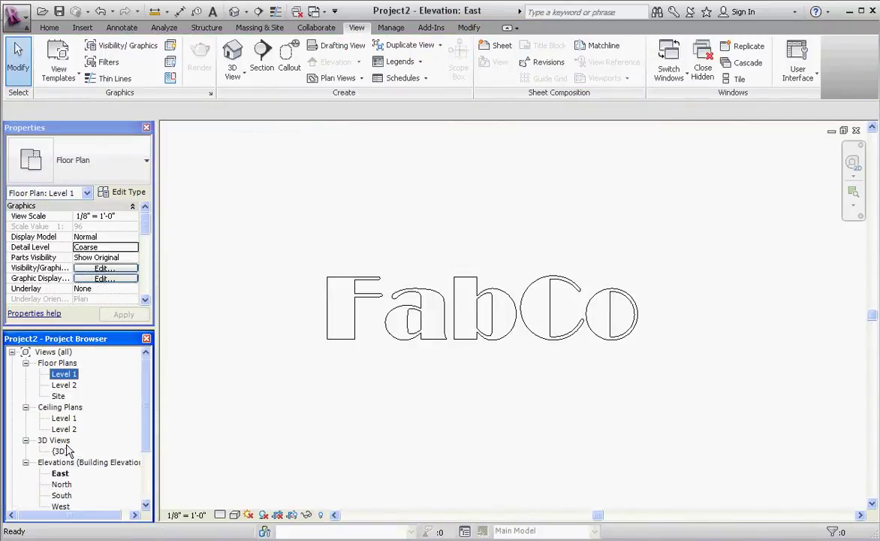
double_click(61, 450)
scroll(451, 328, "up", 5)
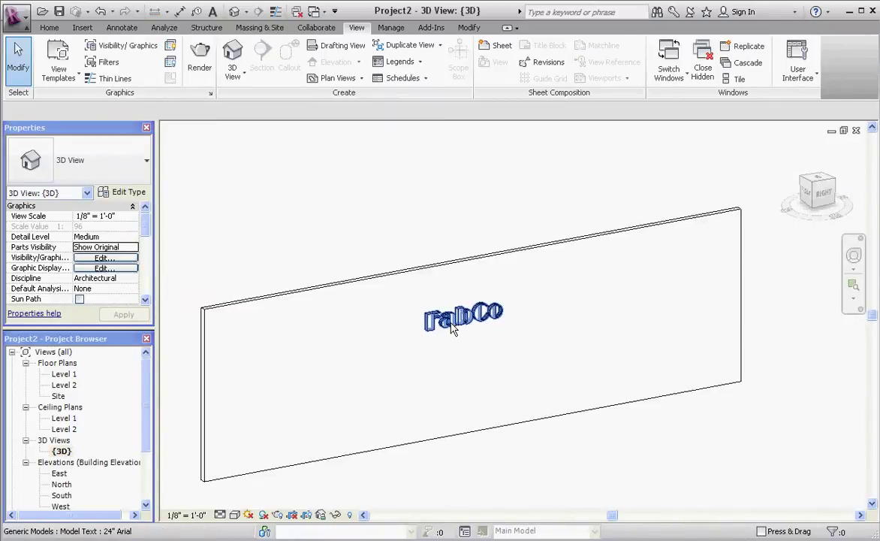
scroll(450, 328, "down", 2)
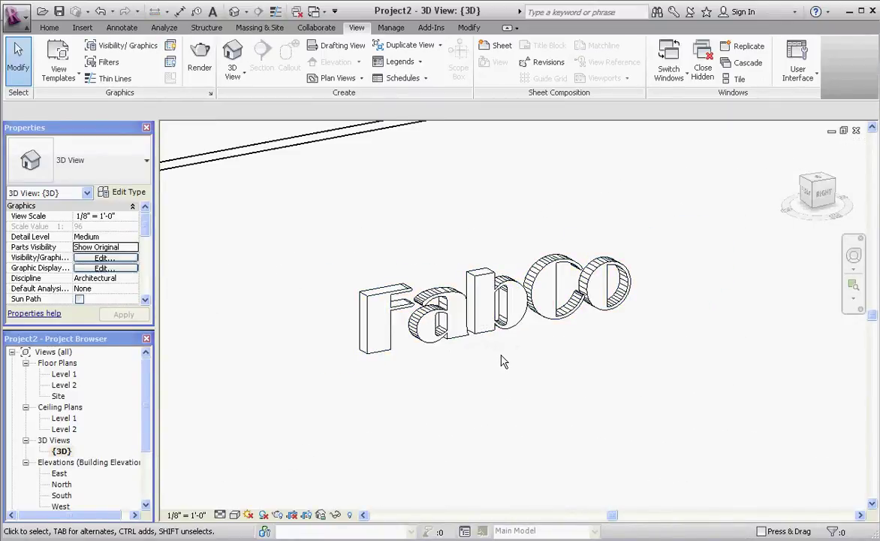
scroll(504, 361, "down", 3)
scroll(363, 340, "down", 2)
scroll(499, 399, "up", 2)
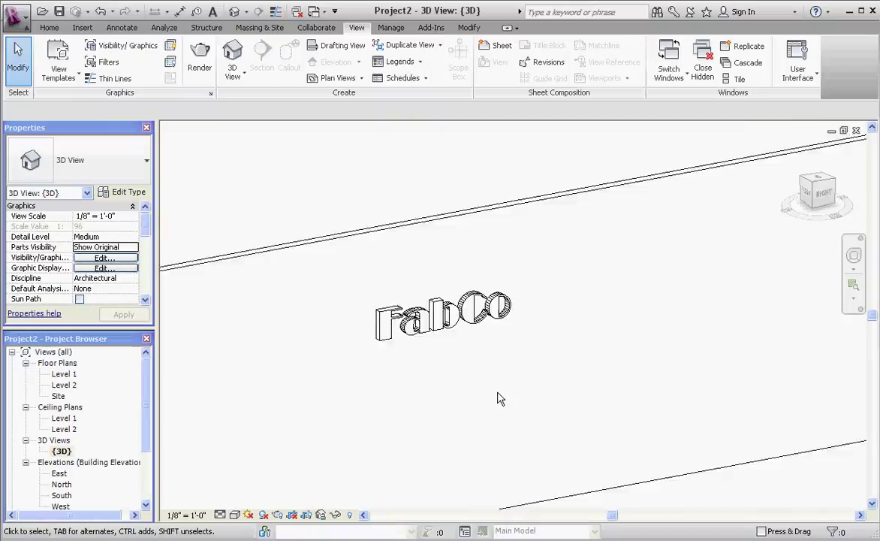
Open the material selection for the structure layer of the Generic - 8" wall behind the lettering.
left_click(397, 205)
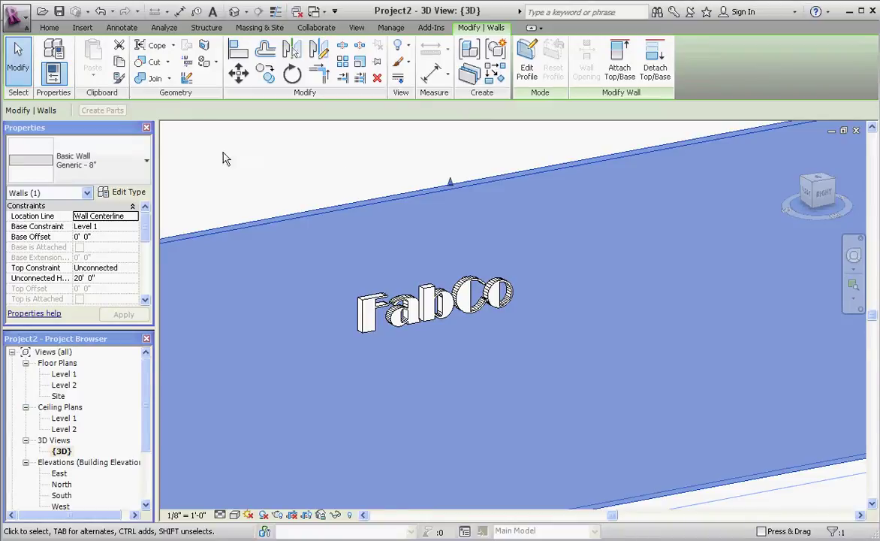
left_click(127, 193)
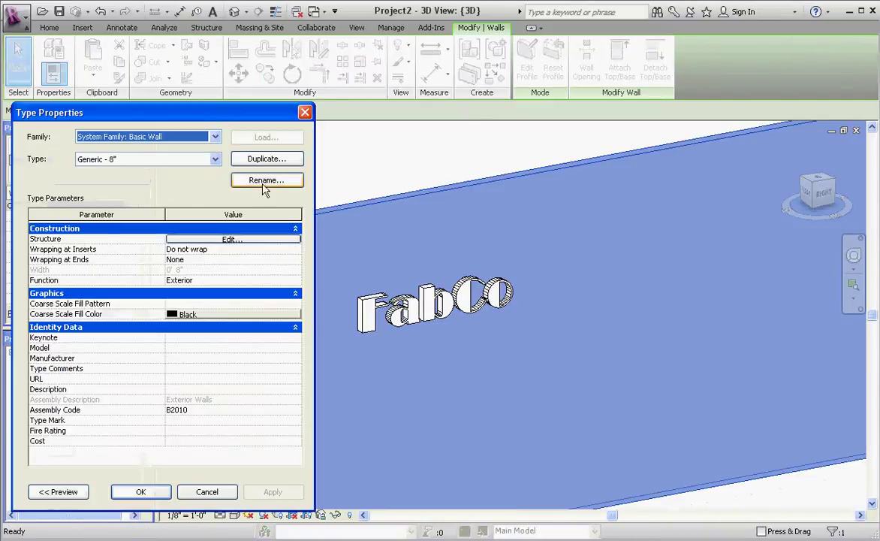
left_click(264, 240)
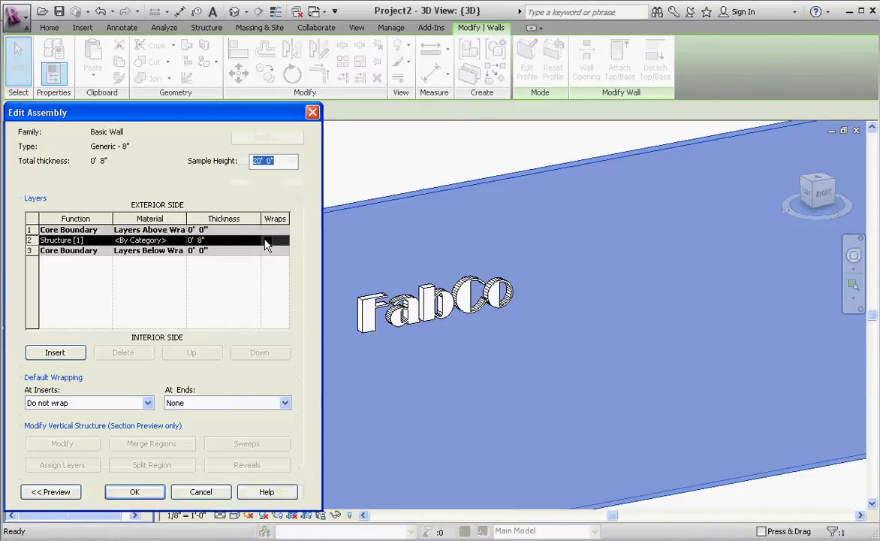
left_click(181, 242)
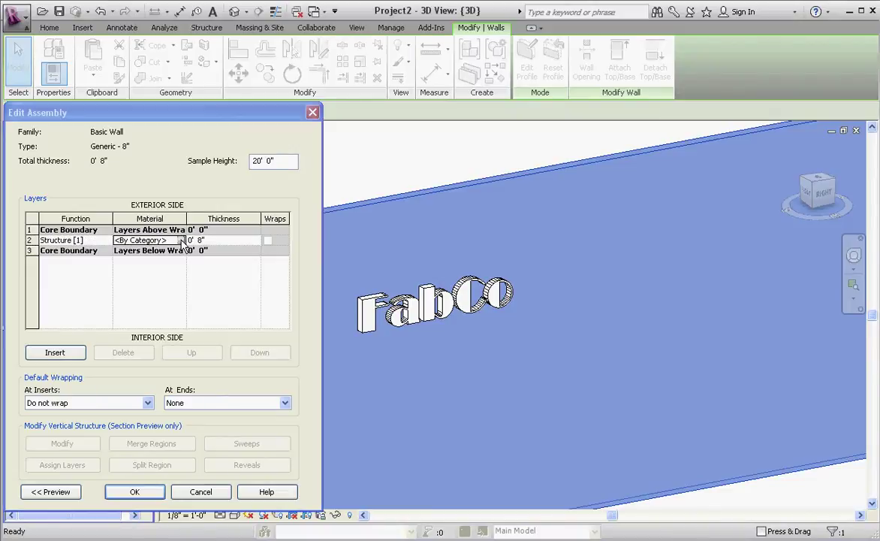
left_click(182, 240)
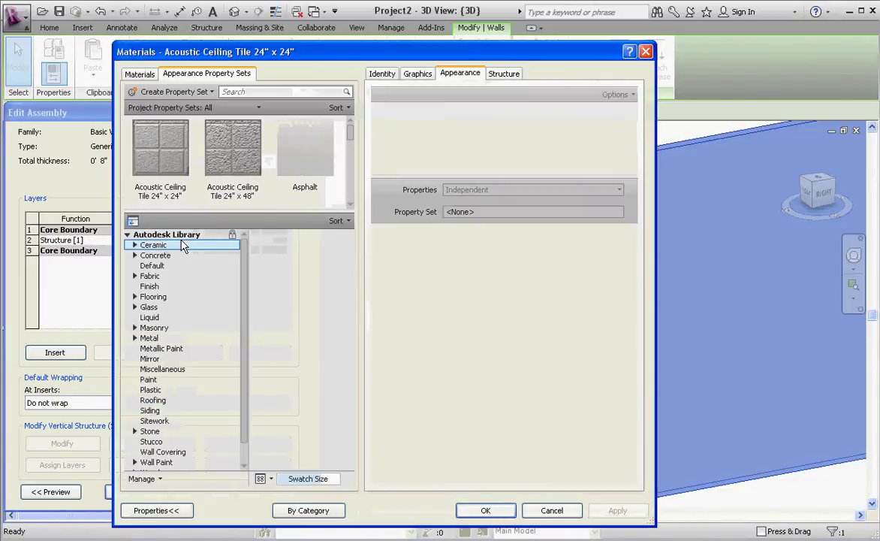
Assign the Ceramic Tile - 4" Blue material to the wall's structure layer and accept the wall type changes.
left_click(135, 244)
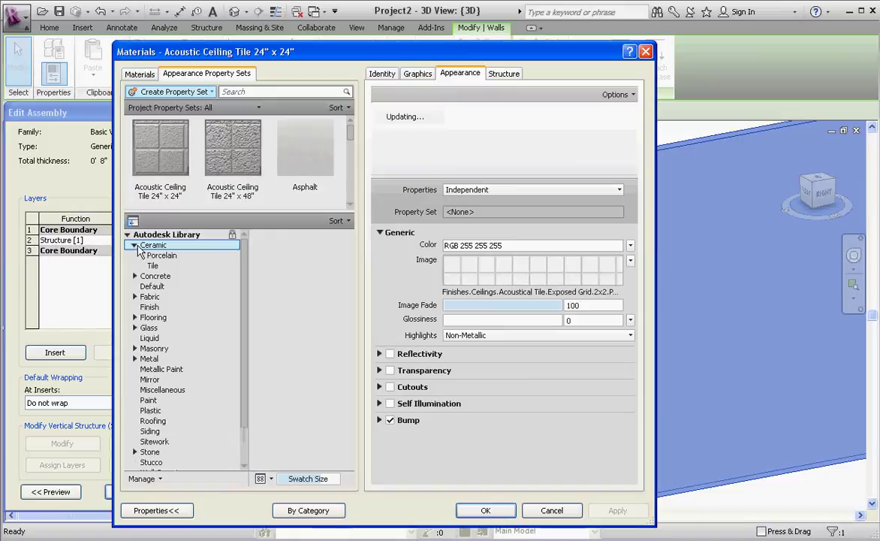
scroll(212, 177, "down", 1)
left_click(140, 73)
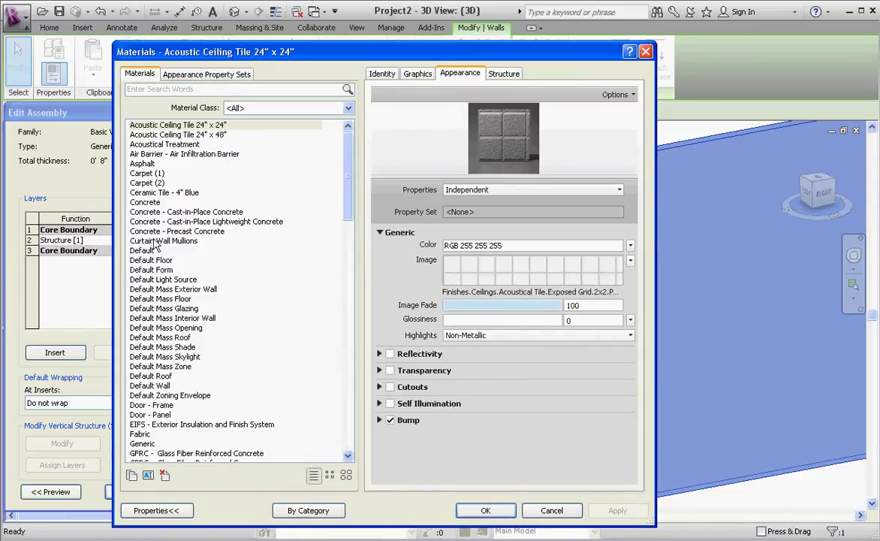
left_click(150, 193)
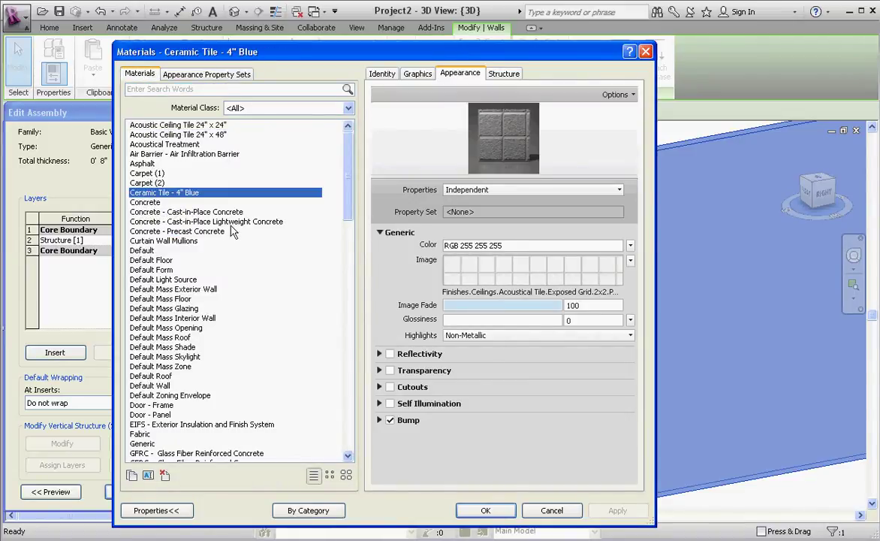
left_click(488, 511)
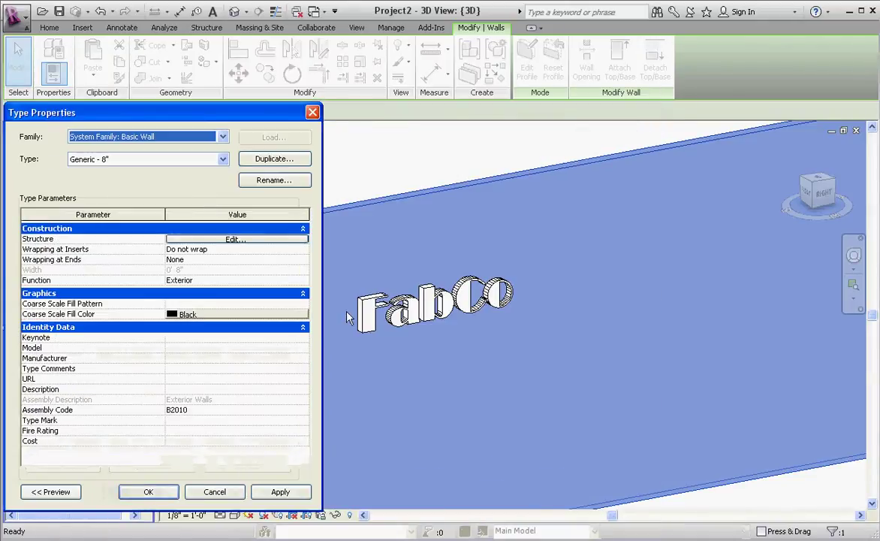
left_click(153, 492)
left_click(381, 165)
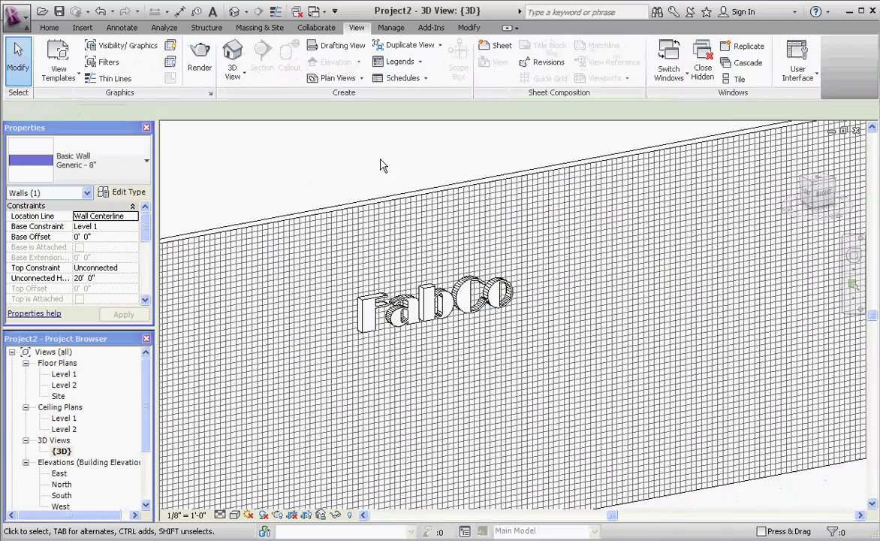
Set the 3D view's visual style to Realistic and inspect the FabCo lettering against the tiled wall.
left_click(234, 515)
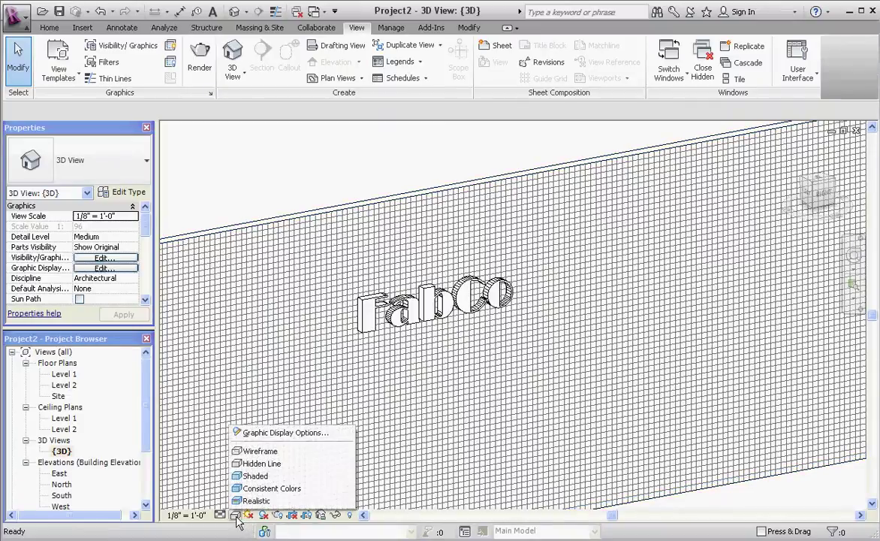
left_click(259, 500)
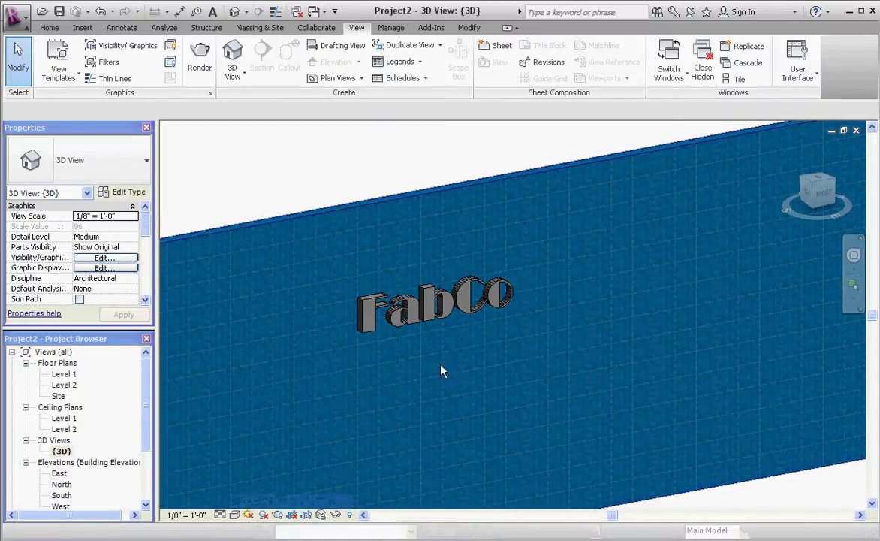
left_click(408, 344)
scroll(404, 339, "up", 5)
scroll(242, 232, "down", 4)
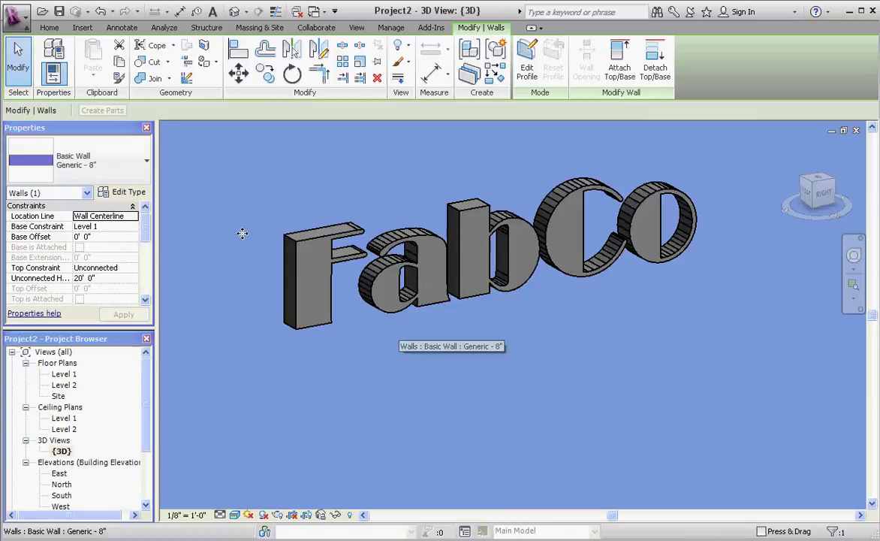
left_click(182, 129)
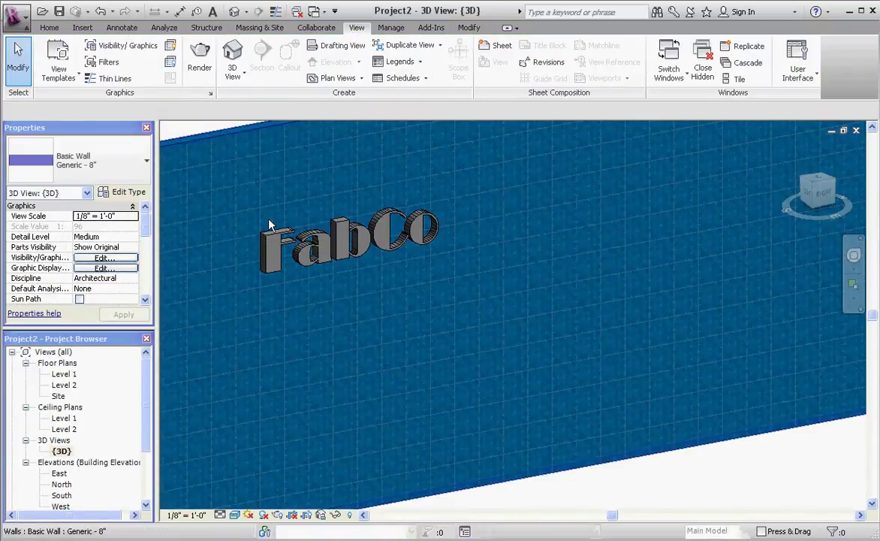
Reopen the material selection for the wall type's structure layer and select Ceramic Tile - 4" Blue in the project materials.
left_click(223, 141)
left_click(132, 194)
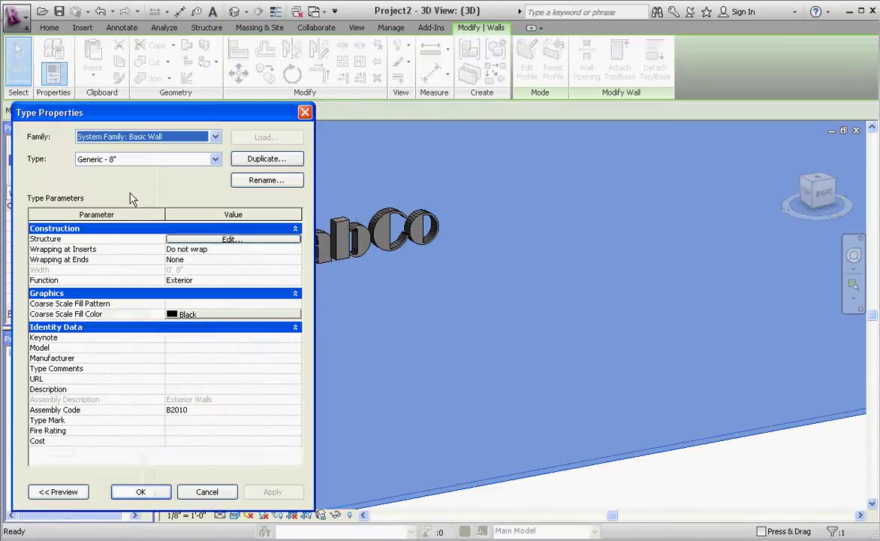
left_click(231, 240)
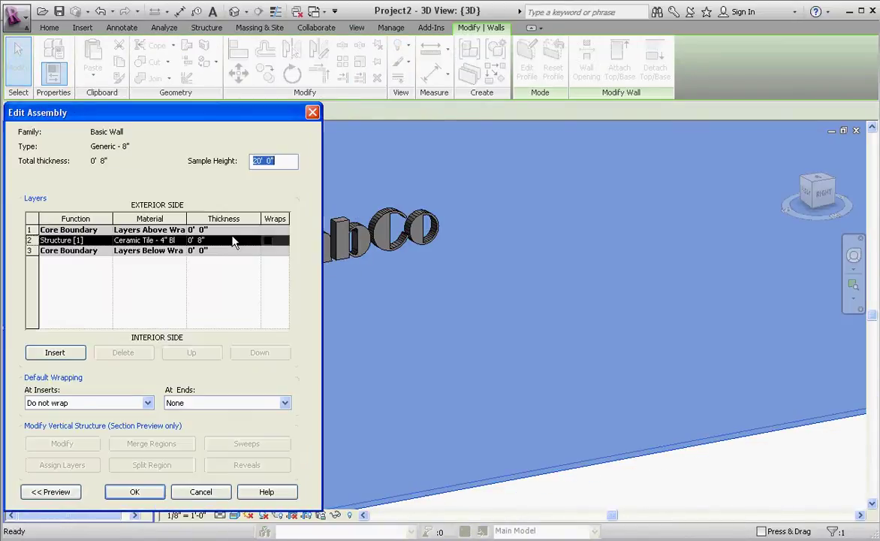
left_click(179, 240)
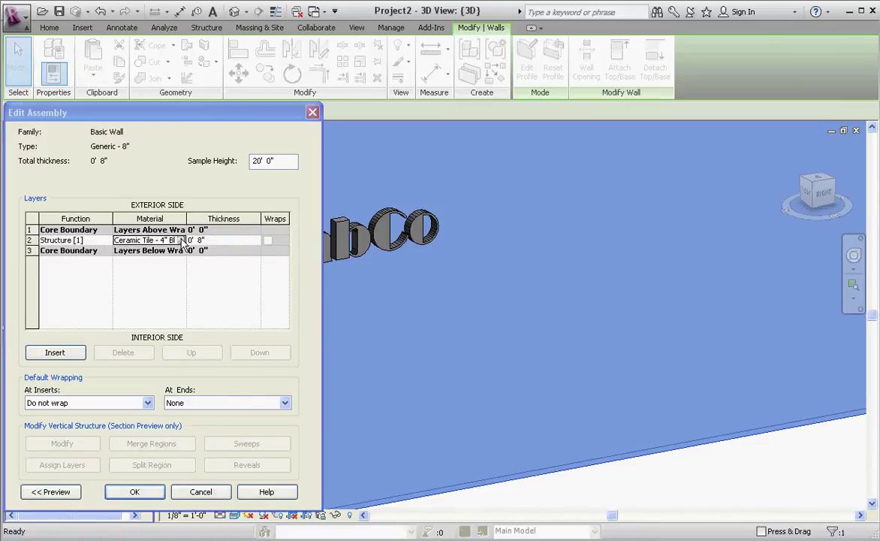
left_click(182, 240)
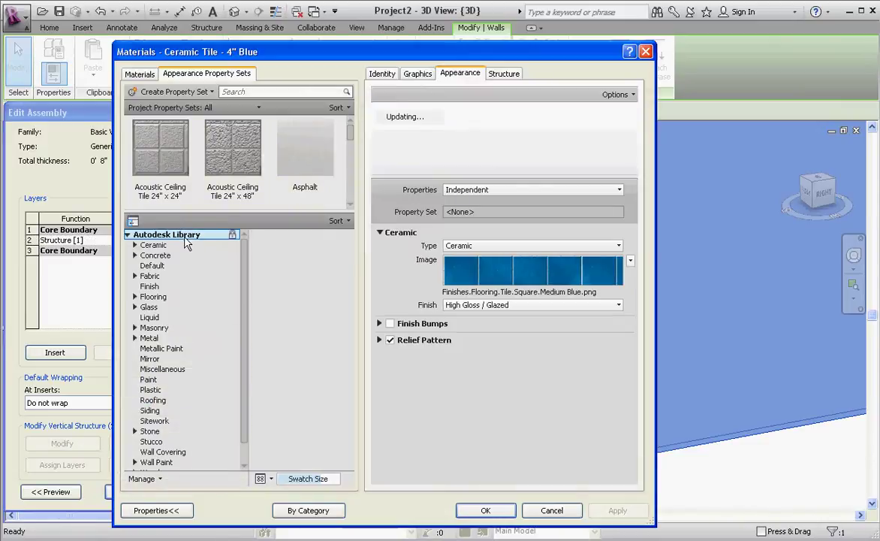
left_click(138, 74)
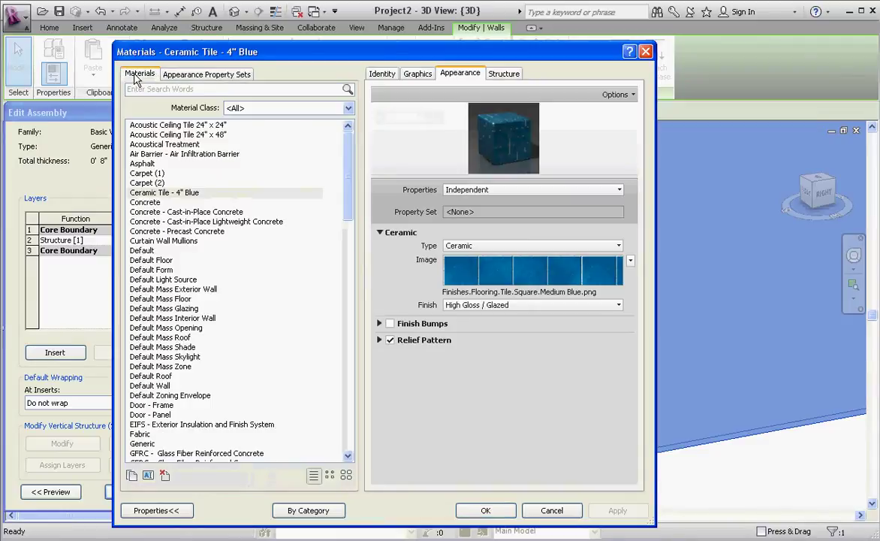
left_click(170, 194)
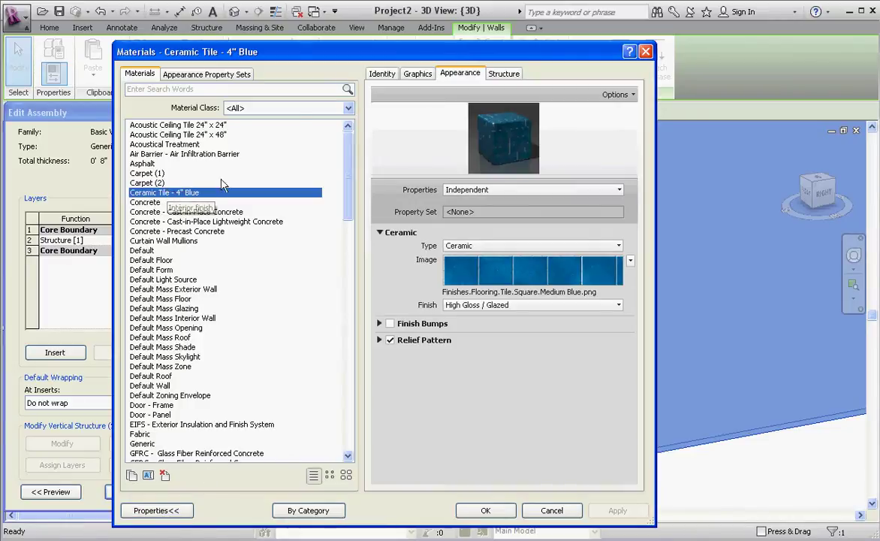
Review the tile material's graphics and appearance settings and browse the library's Porcelain and Tile ceramic appearance sets.
left_click(418, 73)
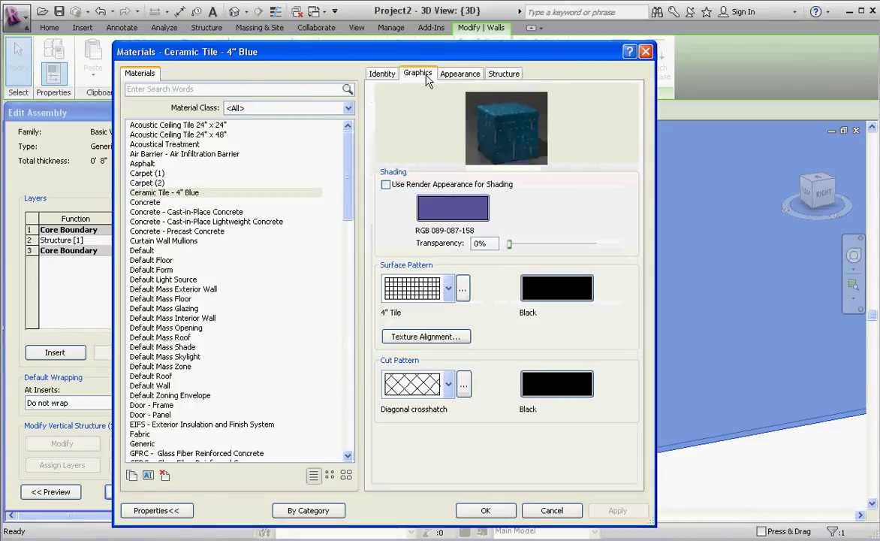
left_click(459, 72)
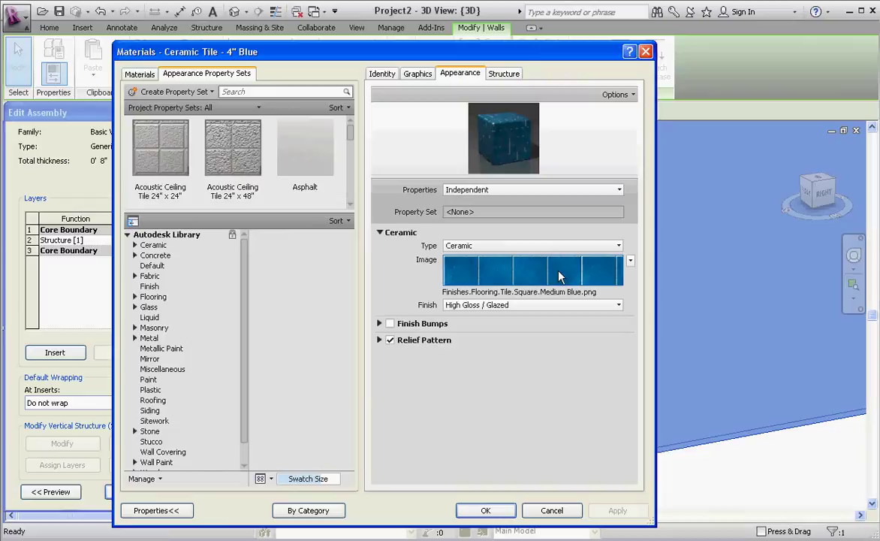
left_click(136, 246)
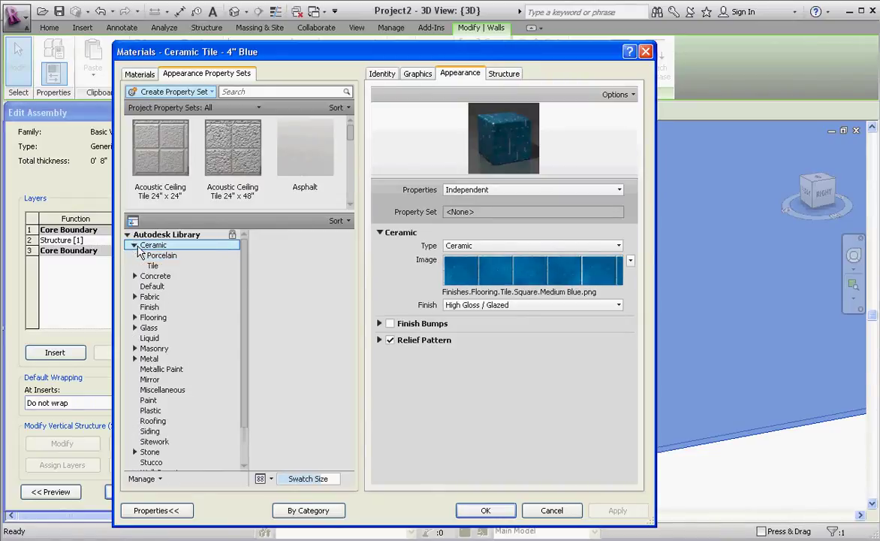
left_click(164, 256)
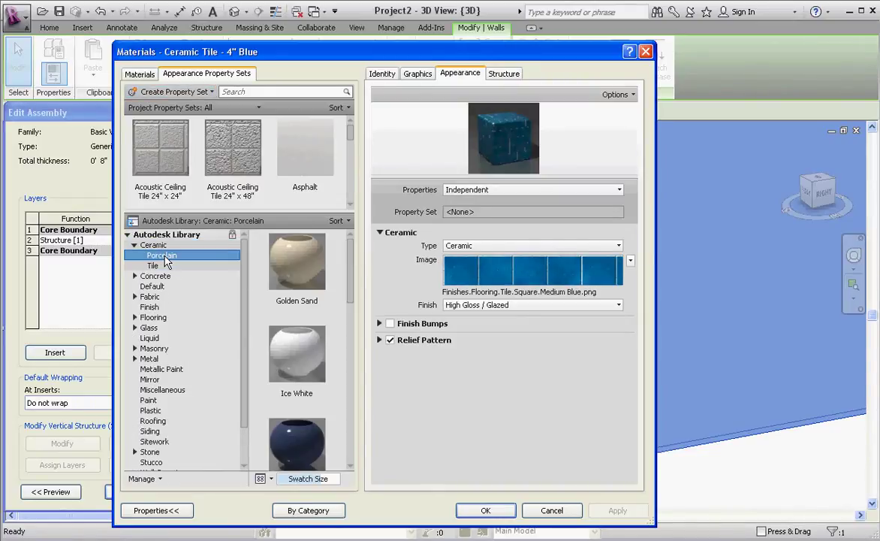
left_click(158, 267)
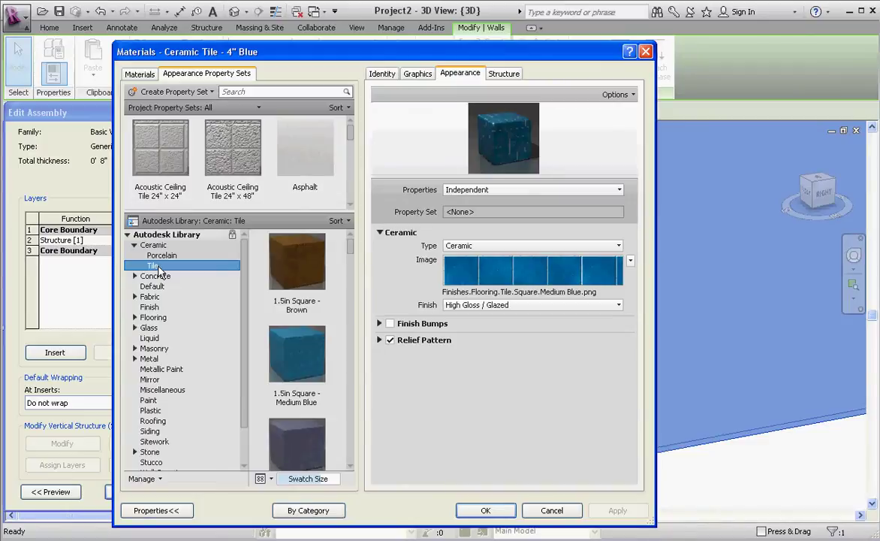
left_click(140, 73)
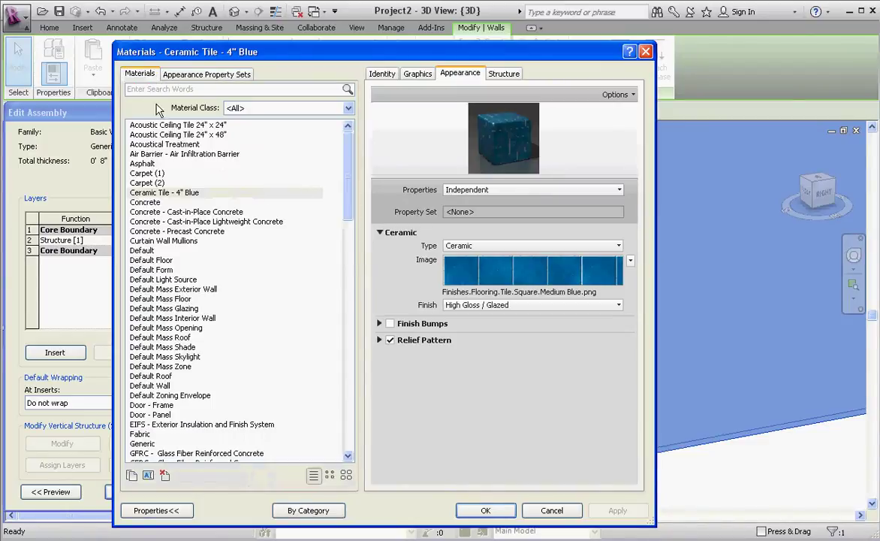
Replace the Ceramic Tile - 4" Blue material's appearance with the library's 6in Bricks - Lime Green tile and accept the wall type changes.
left_click(212, 75)
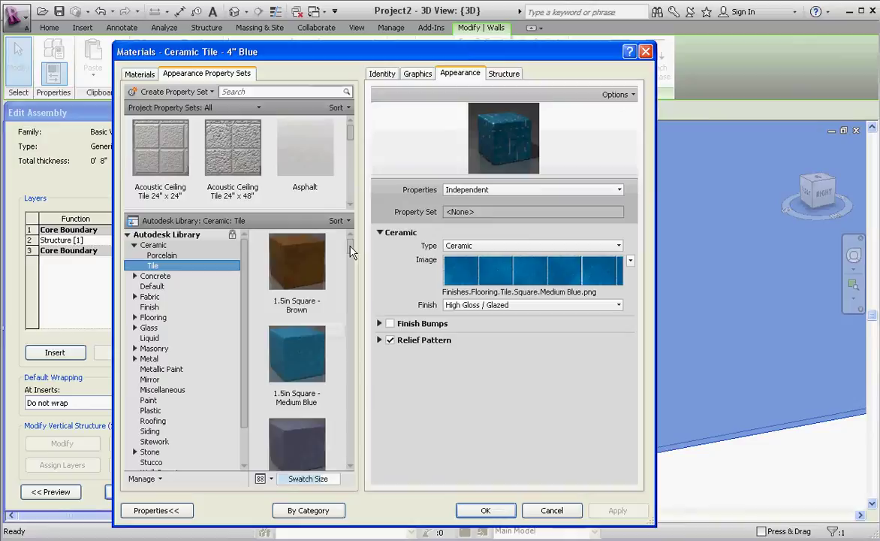
left_click_drag(350, 253, 353, 375)
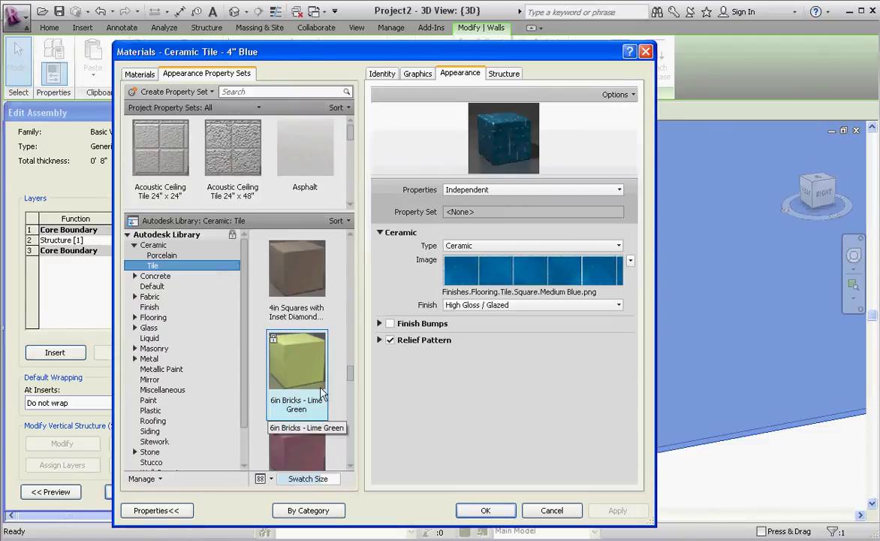
double_click(282, 375)
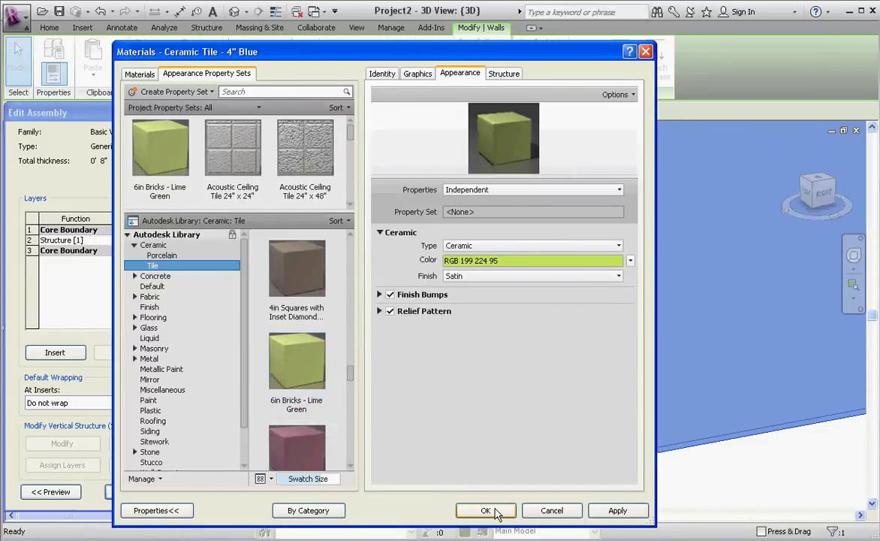
left_click_drag(347, 374, 347, 401)
left_click(486, 510)
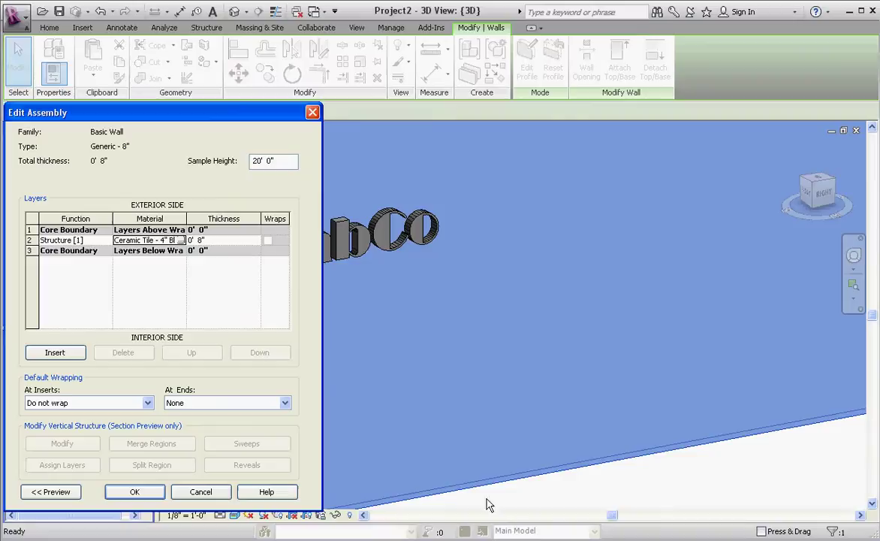
left_click(147, 490)
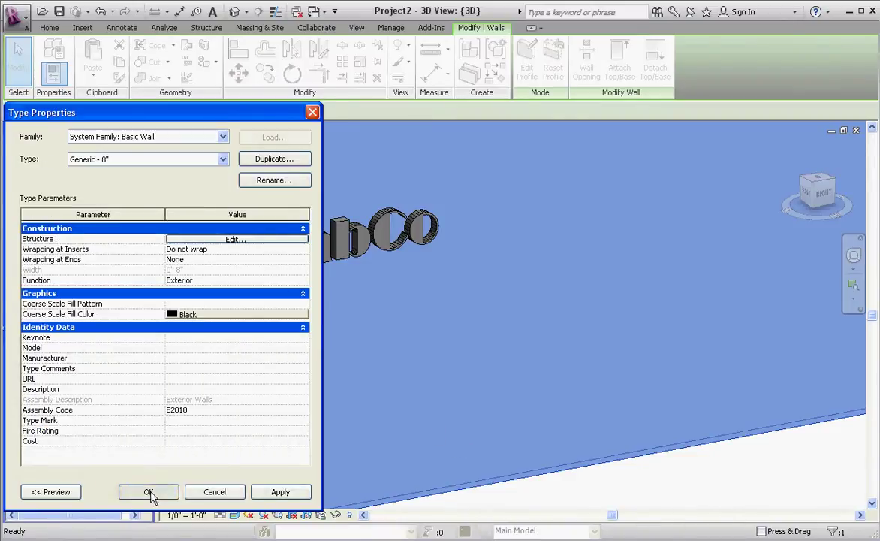
left_click(154, 493)
left_click(499, 505)
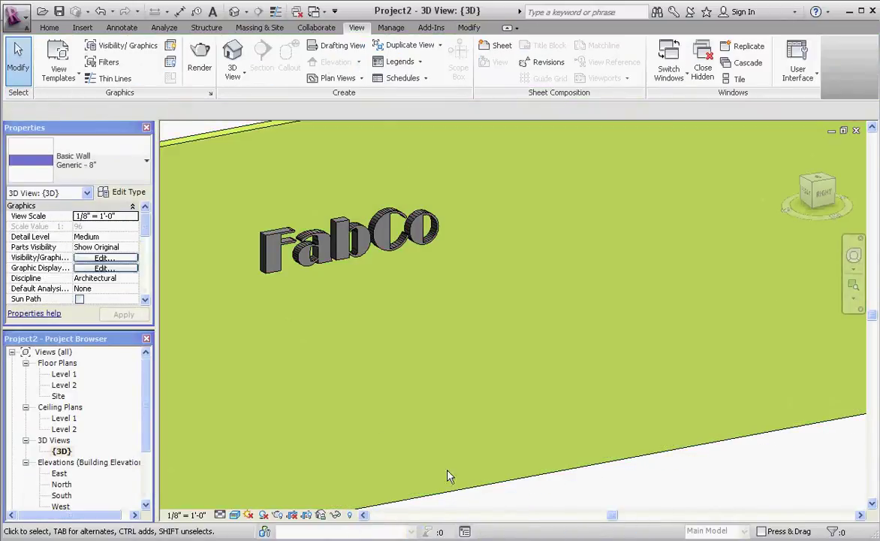
Select the FabCo model text on the wall and open the material selection for its Material property.
scroll(301, 252, "up", 3)
scroll(361, 270, "down", 3)
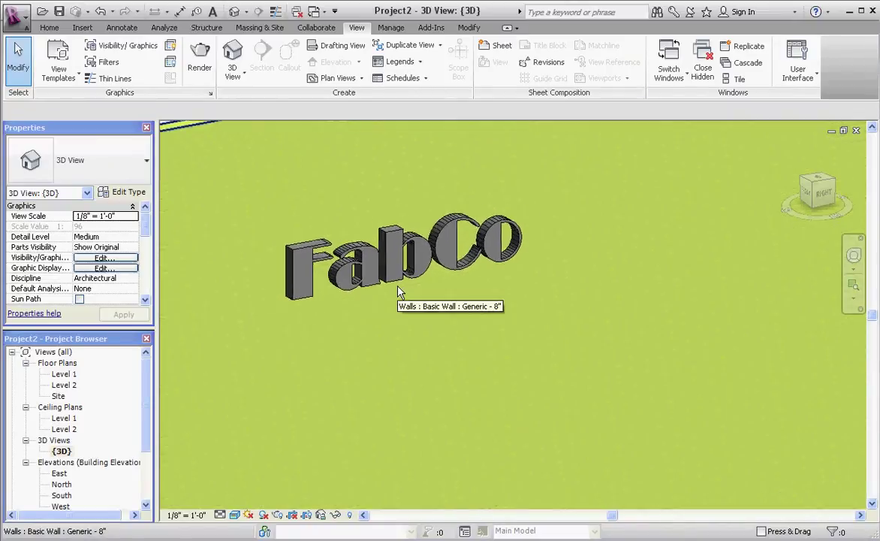
scroll(401, 294, "up", 2)
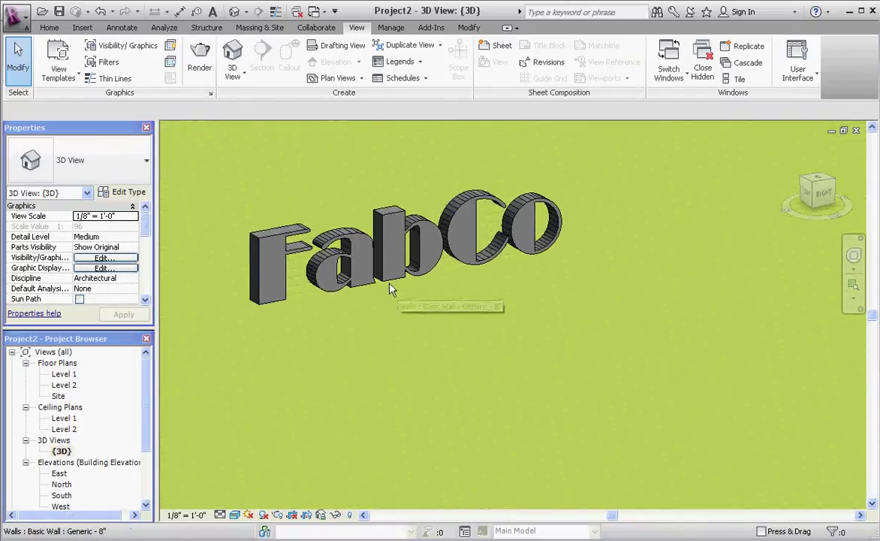
left_click(285, 286)
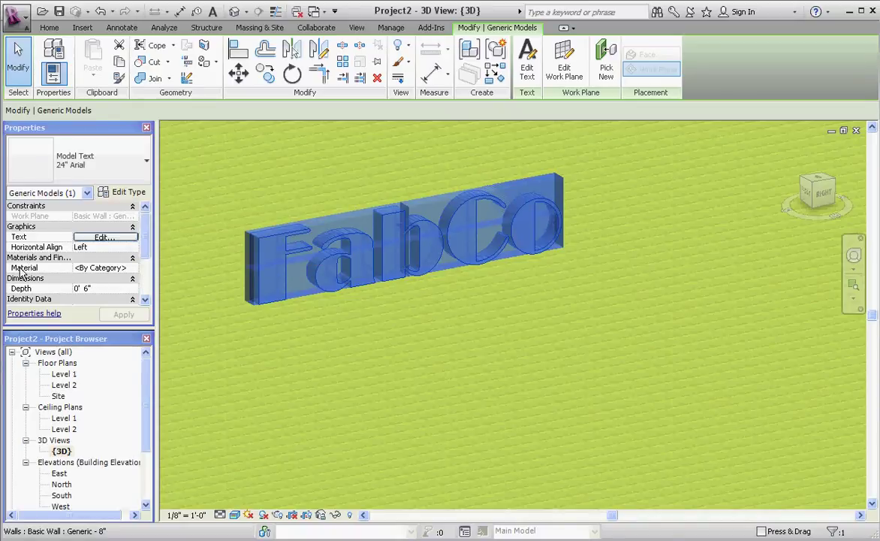
left_click(133, 274)
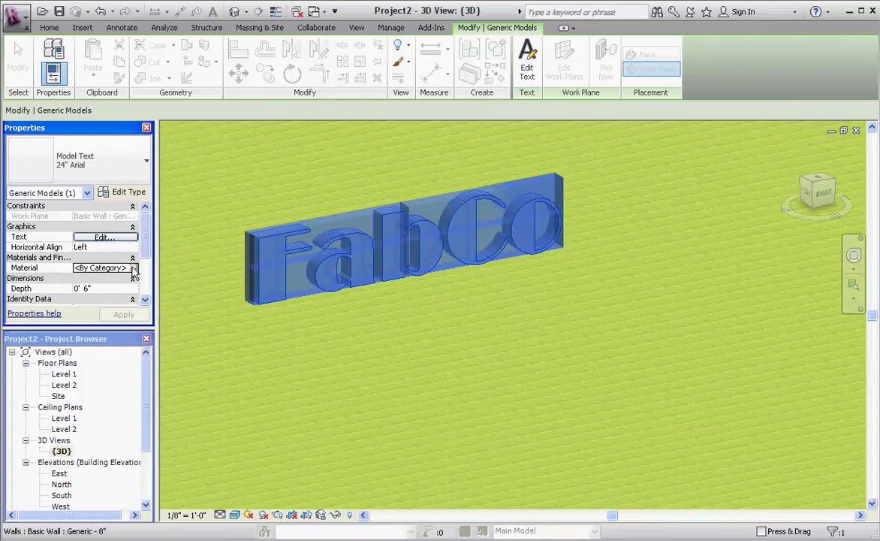
left_click(134, 268)
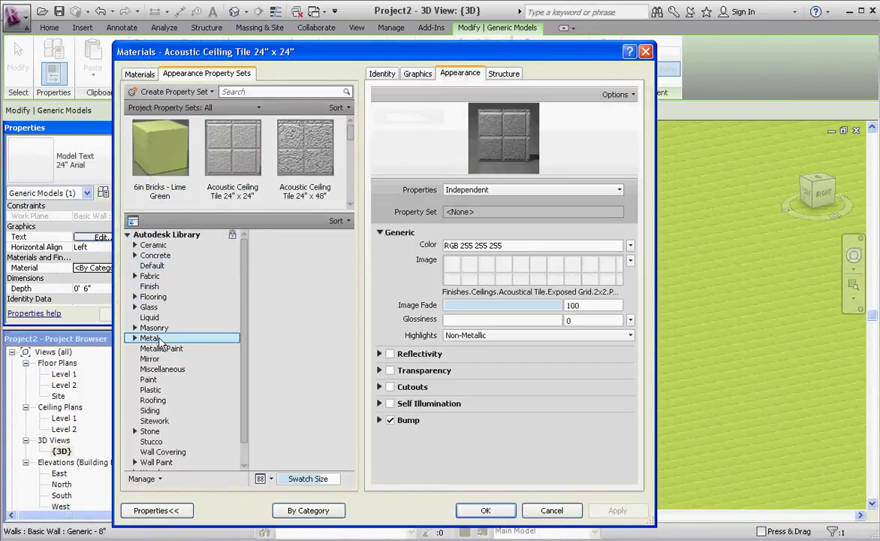
Assign the Metal library's Copper - Satin Brushed Heavy appearance to the FabCo lettering's material, accept it and inspect the lettering up close.
left_click(158, 339)
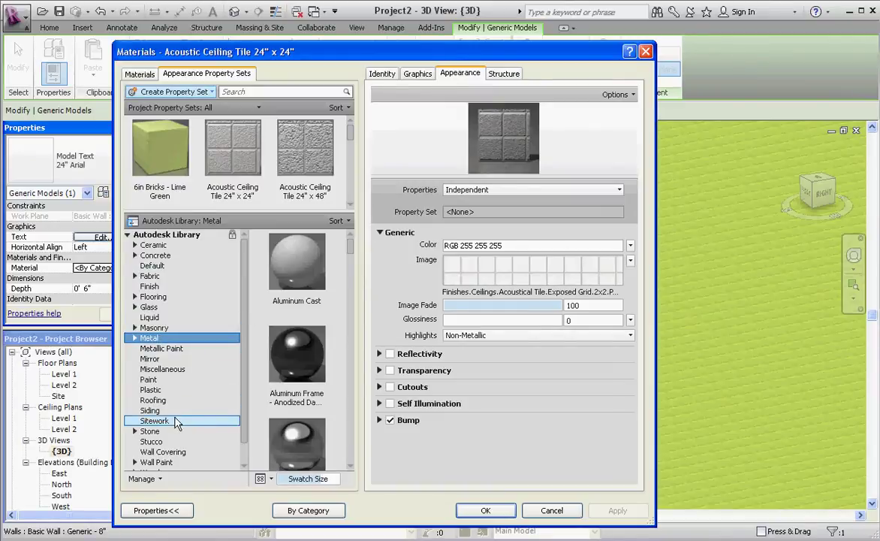
scroll(319, 248, "down", 6)
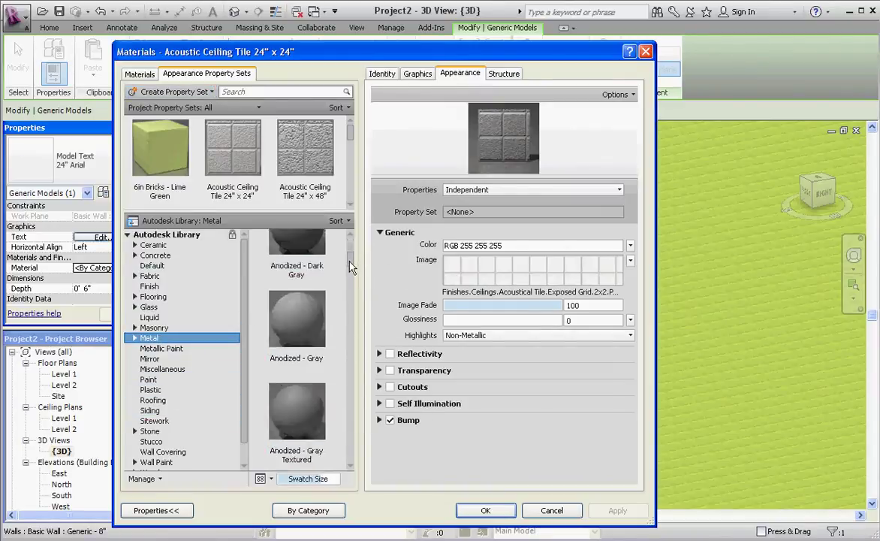
scroll(353, 271, "up", 1)
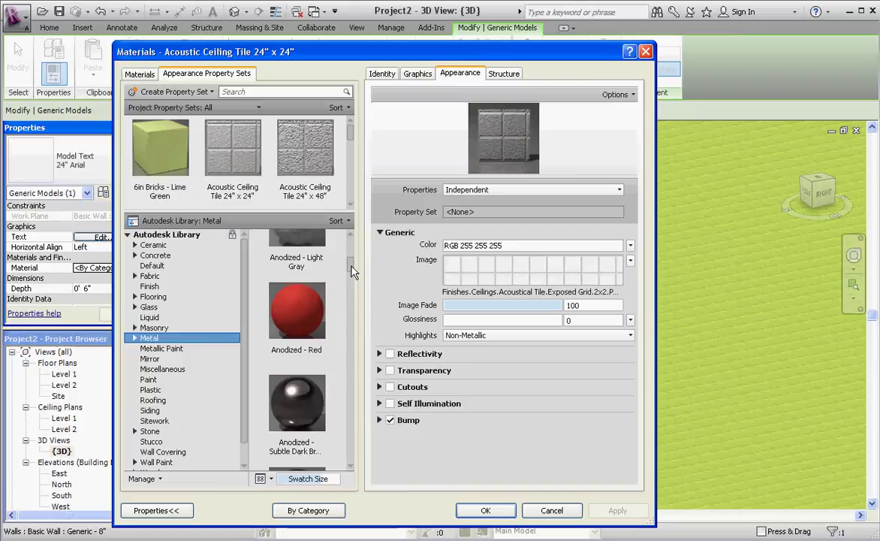
left_click_drag(352, 269, 347, 323)
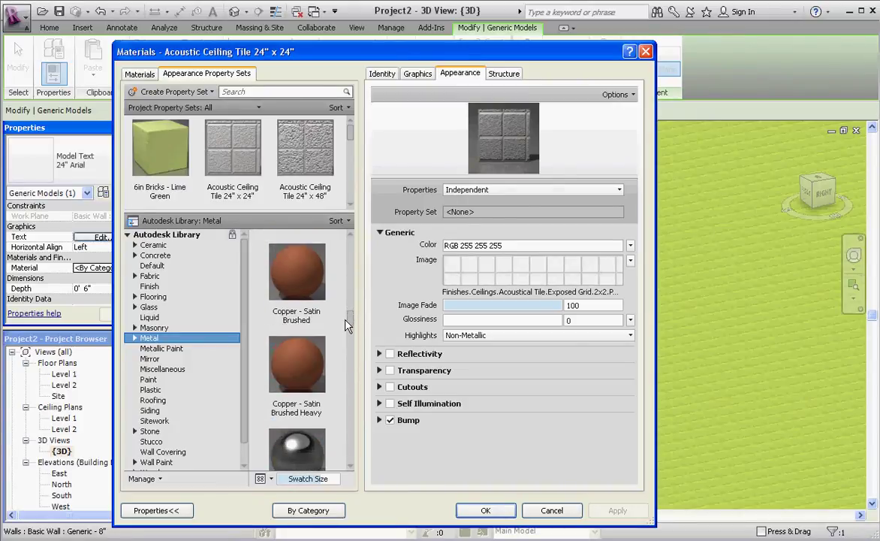
double_click(294, 366)
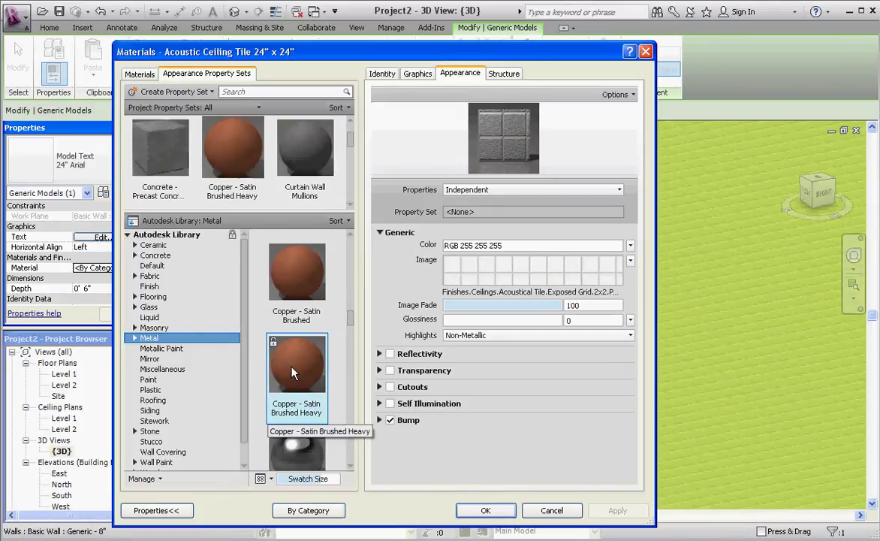
left_click(485, 511)
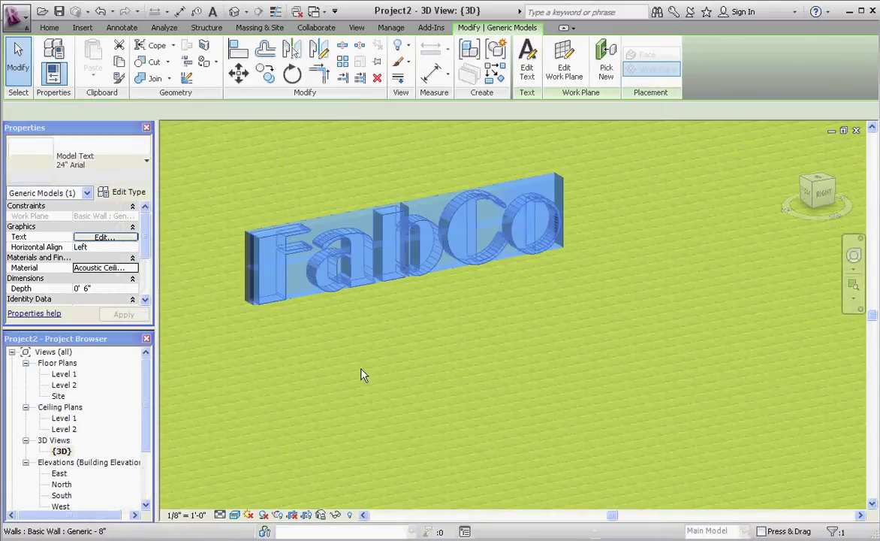
left_click(367, 380)
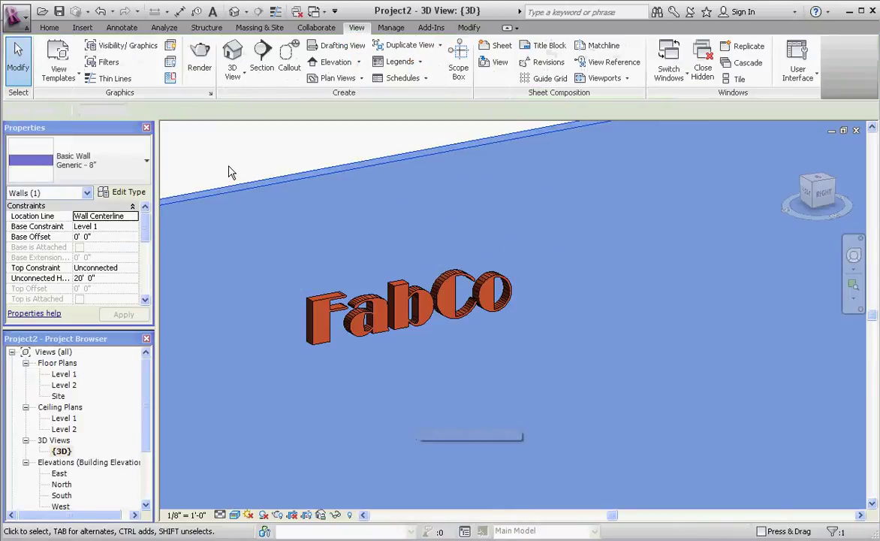
left_click(231, 172)
scroll(369, 305, "up", 5)
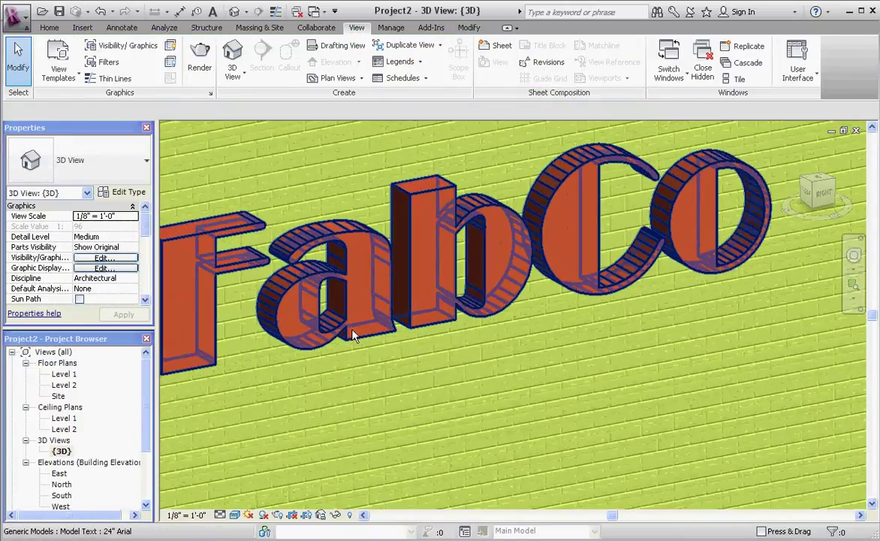
scroll(374, 310, "up", 5)
scroll(375, 337, "down", 5)
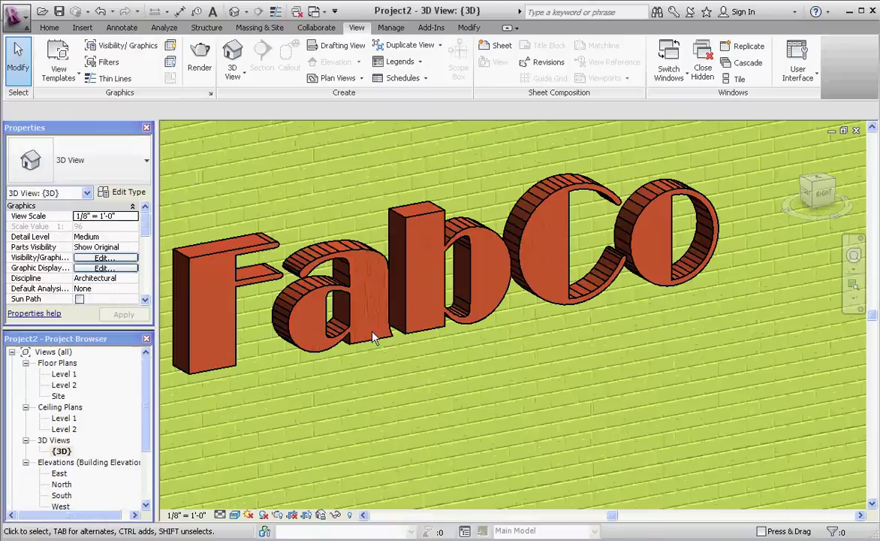
scroll(376, 337, "down", 3)
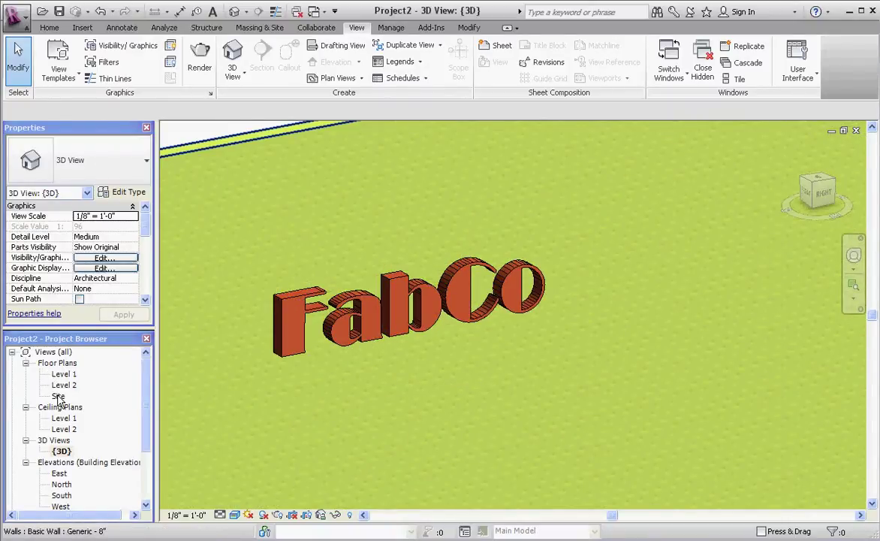
In the Site floor plan, place a perspective camera east of the wall, aimed west through the FabCo lettering.
double_click(69, 374)
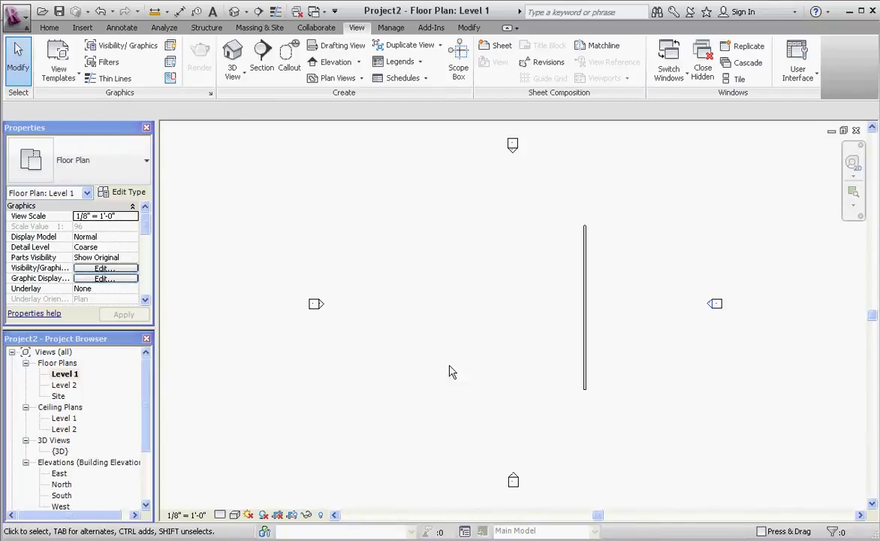
double_click(59, 396)
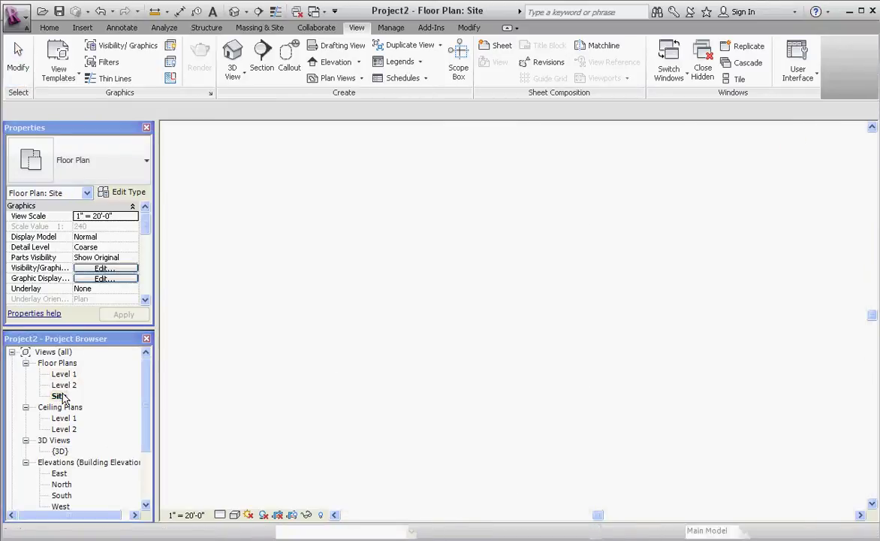
scroll(643, 321, "up", 6)
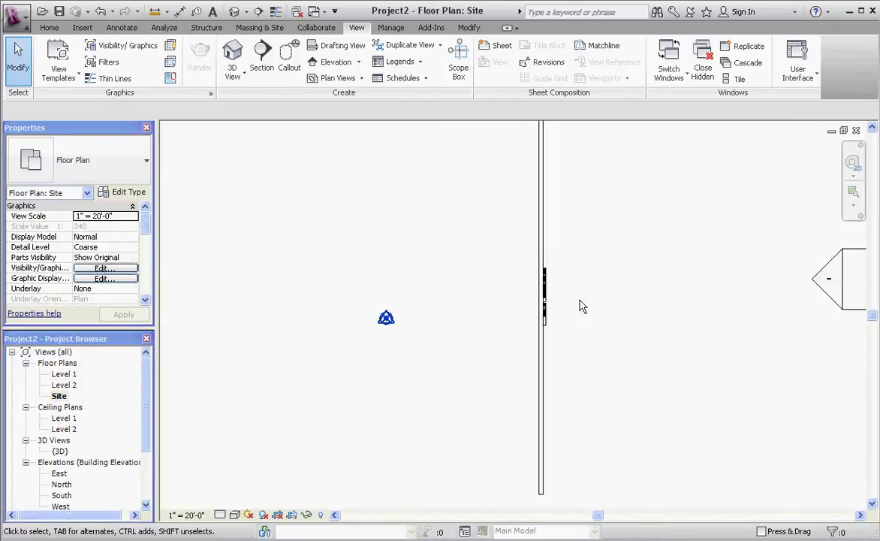
scroll(423, 329, "down", 1)
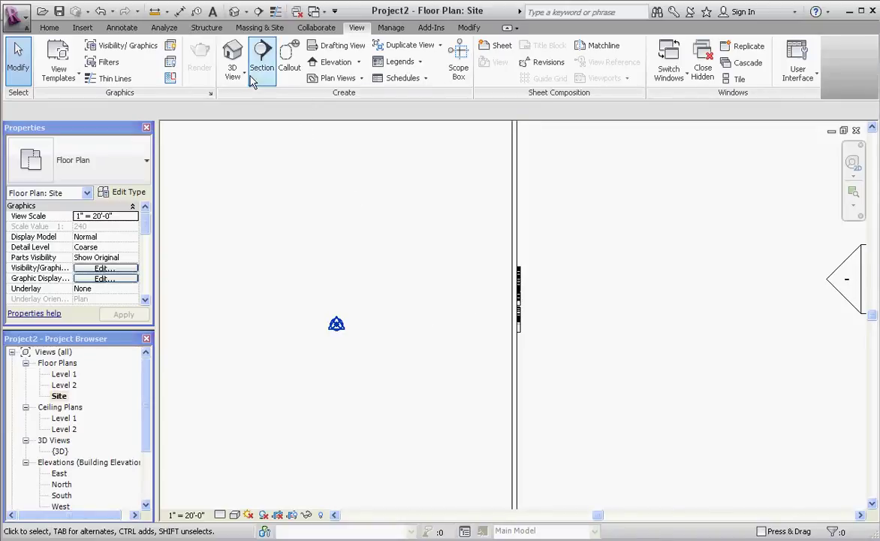
left_click(232, 127)
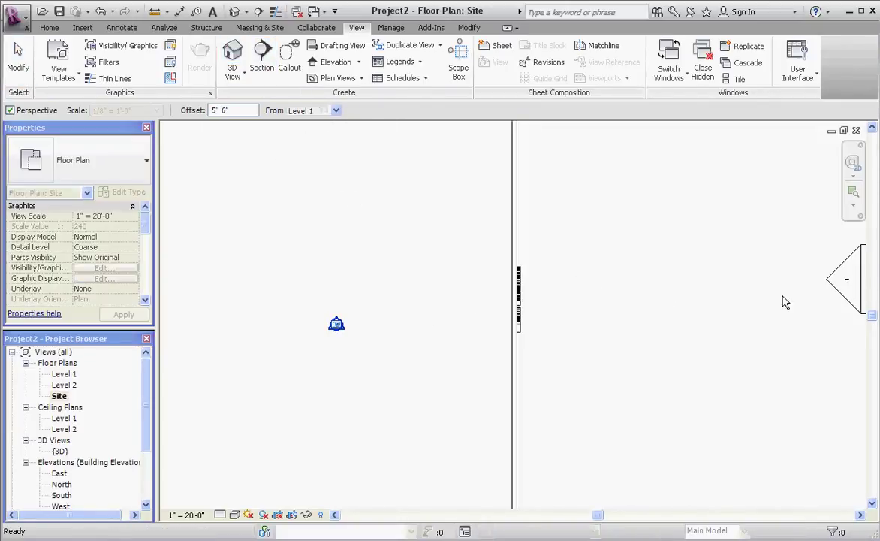
left_click(801, 296)
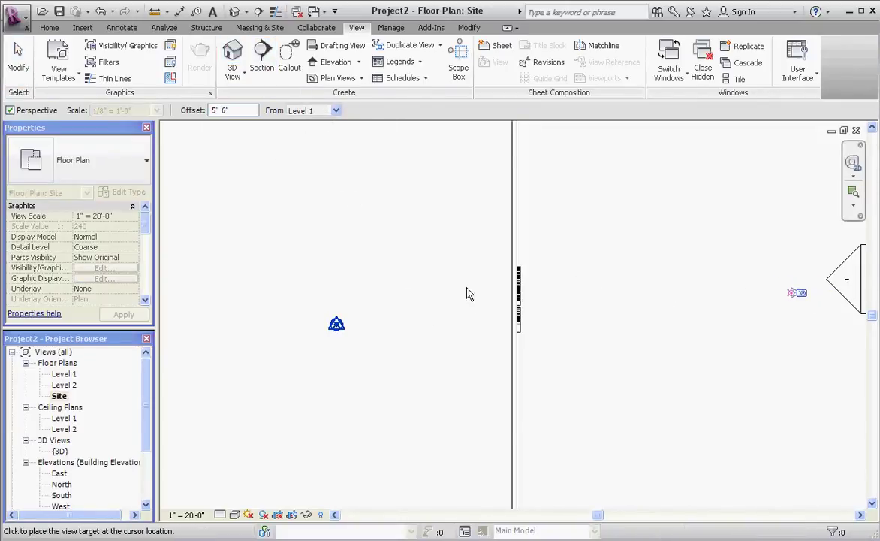
left_click(282, 291)
Set the new camera view's visual style to Realistic.
scroll(451, 248, "up", 3)
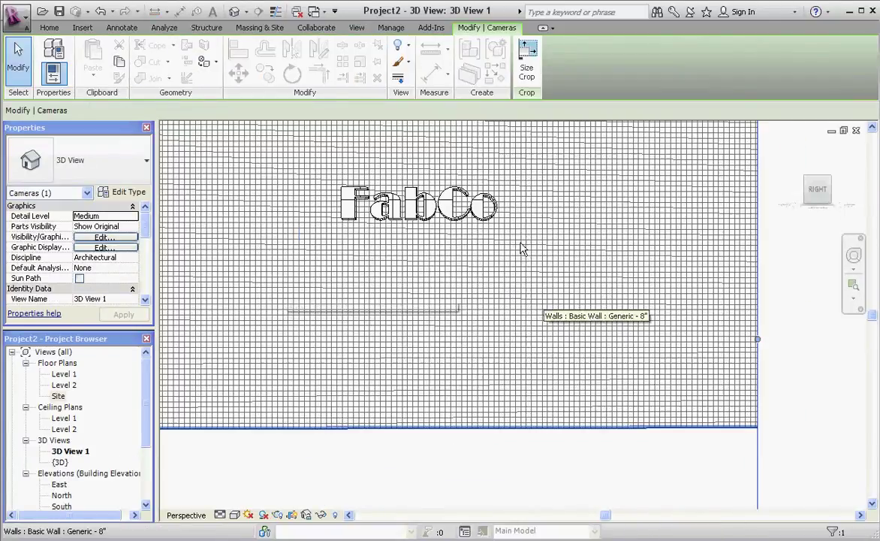
left_click(234, 514)
left_click(255, 497)
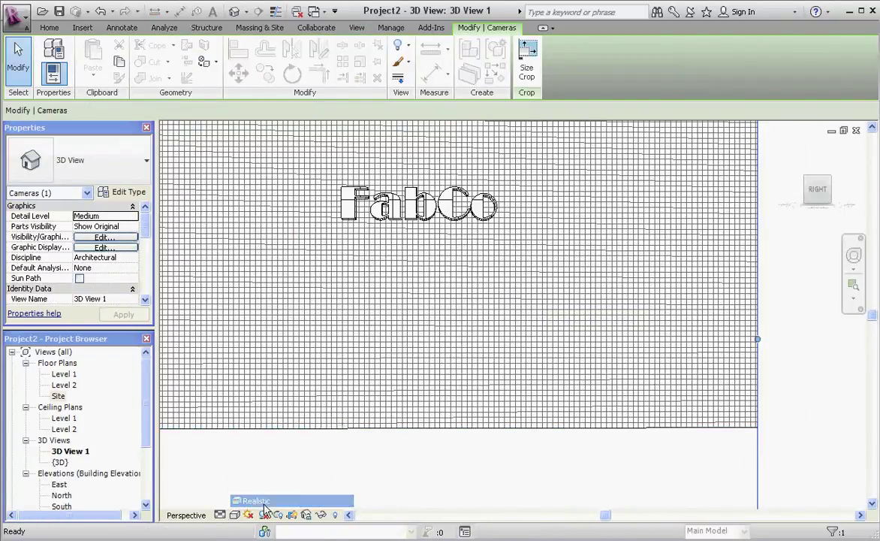
Tighten the camera view's crop region around the FabCo lettering by pulling in its lower edge and both side edges.
scroll(396, 502, "down", 3)
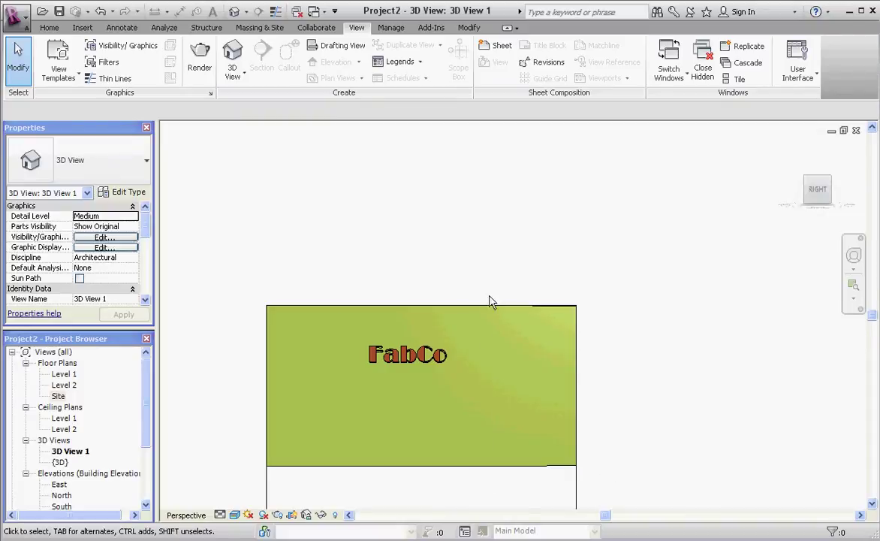
scroll(450, 277, "down", 2)
left_click(499, 476)
left_click(500, 477)
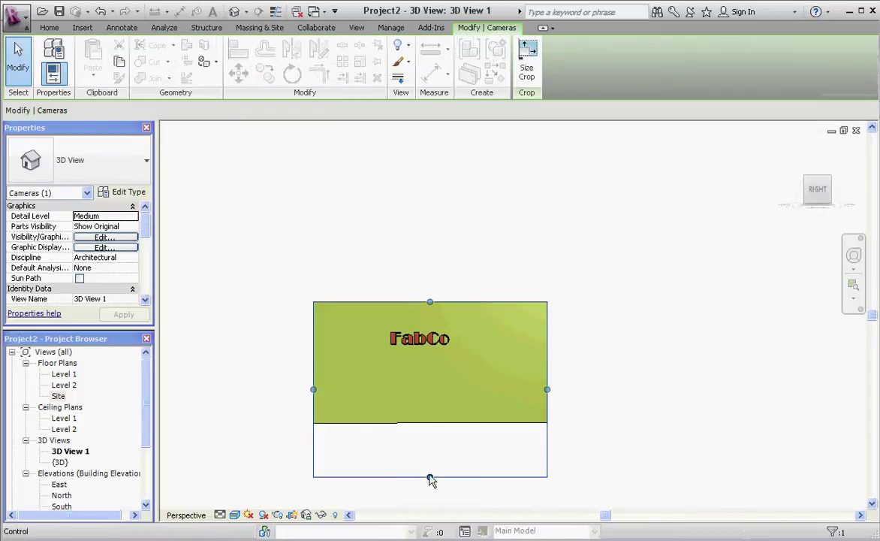
left_click_drag(431, 478, 430, 370)
left_click_drag(545, 336, 464, 336)
left_click_drag(314, 337, 376, 336)
scroll(418, 351, "up", 7)
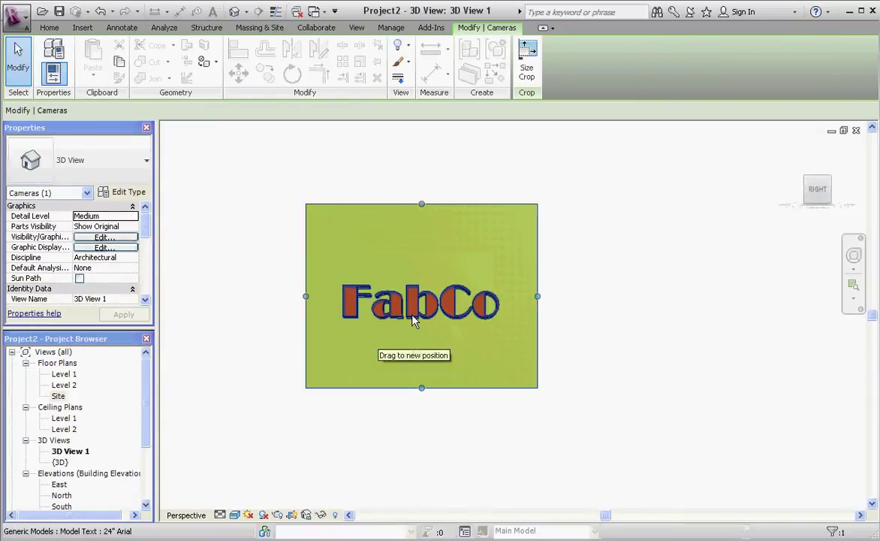
left_click(488, 477)
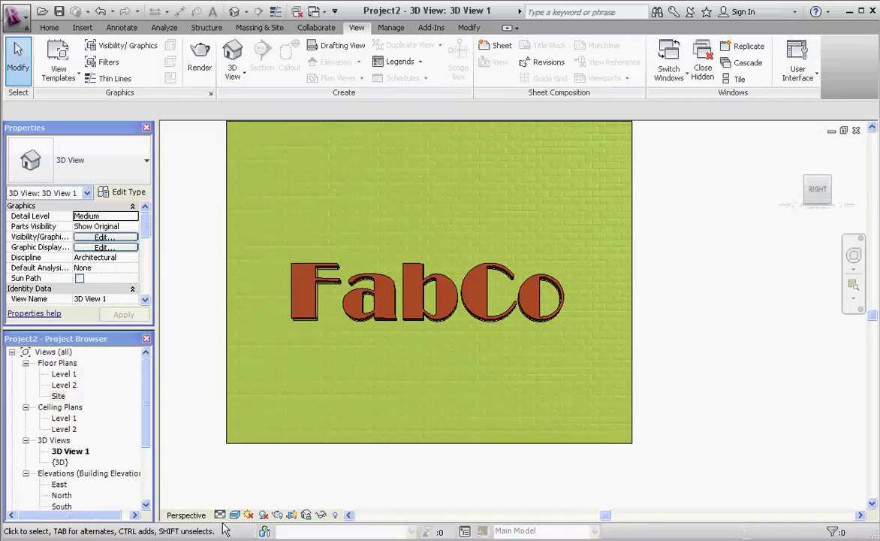
Turn on the sun path in the camera view and choose how to handle the sun settings.
left_click(250, 515)
left_click(264, 500)
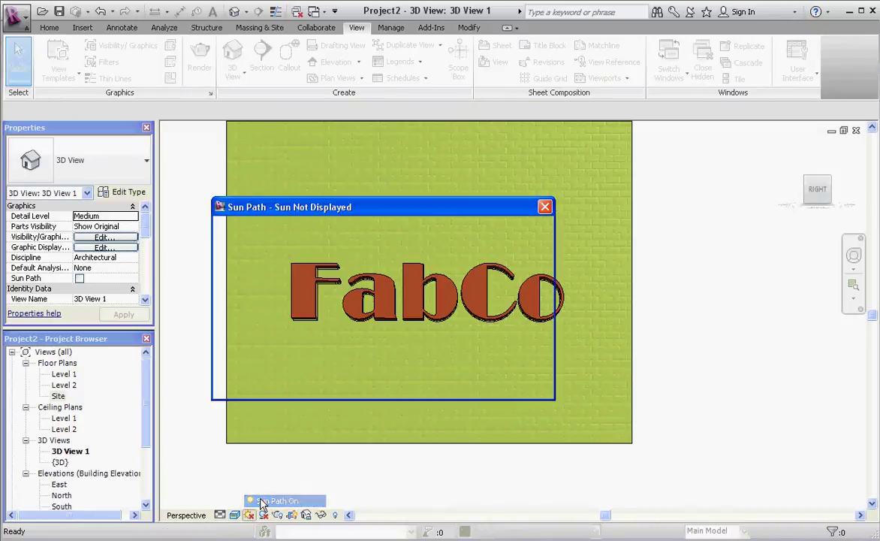
left_click(319, 340)
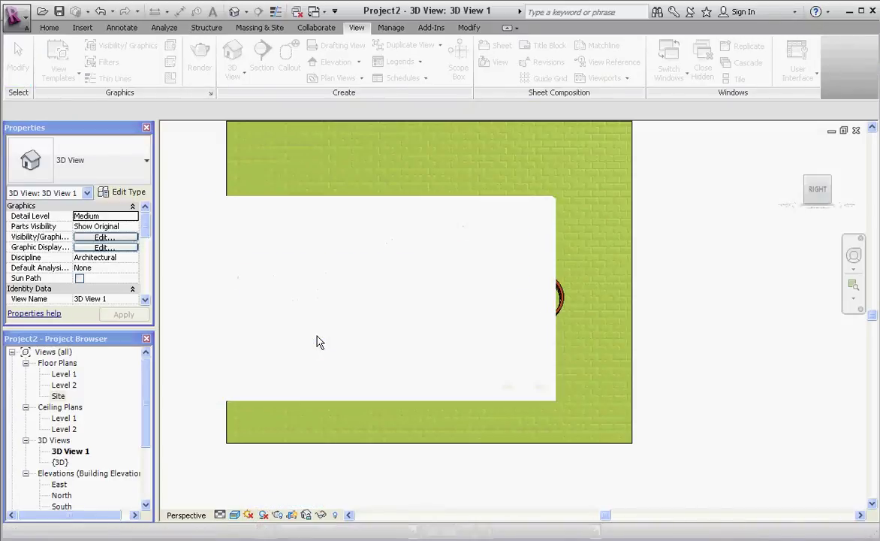
Turn on shadows in the camera view and pull in the crop region's lower and right edges closer to the FabCo lettering.
left_click(262, 515)
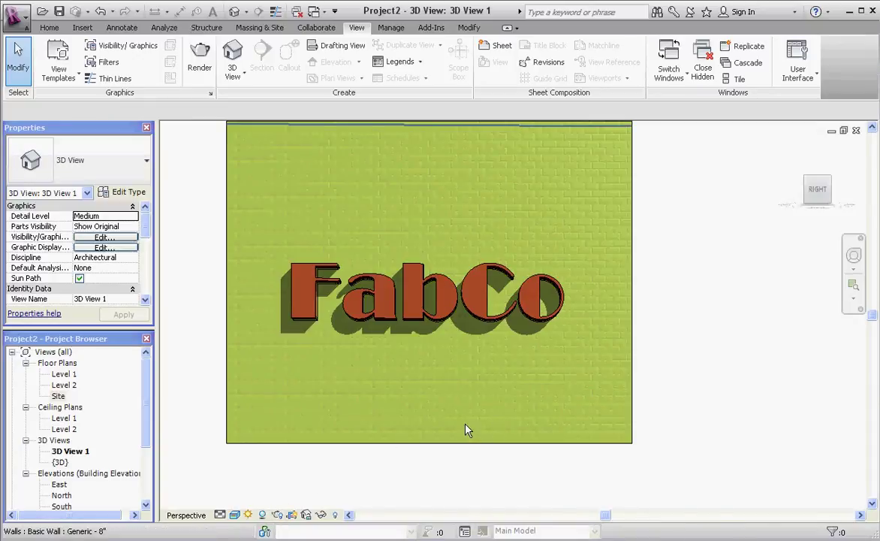
left_click(428, 443)
left_click_drag(429, 443, 428, 375)
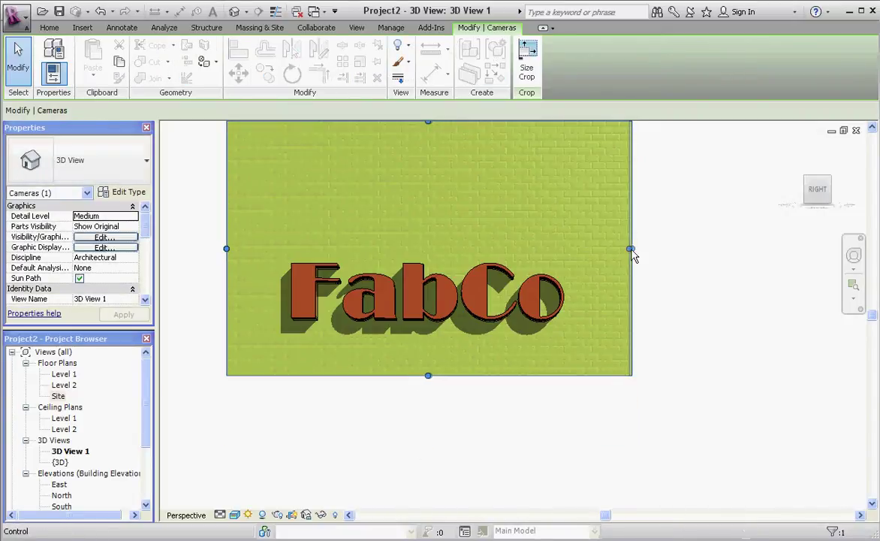
left_click_drag(631, 249, 599, 247)
left_click(642, 330)
Lower the crop region's upper edge slightly and bring its left edge in closer to the FabCo lettering.
scroll(642, 358, "up", 2)
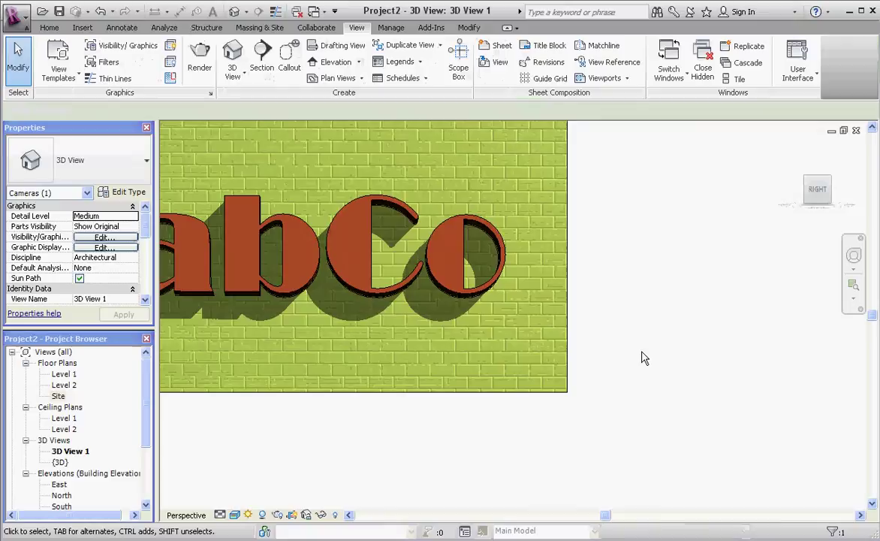
key("z")
key("f")
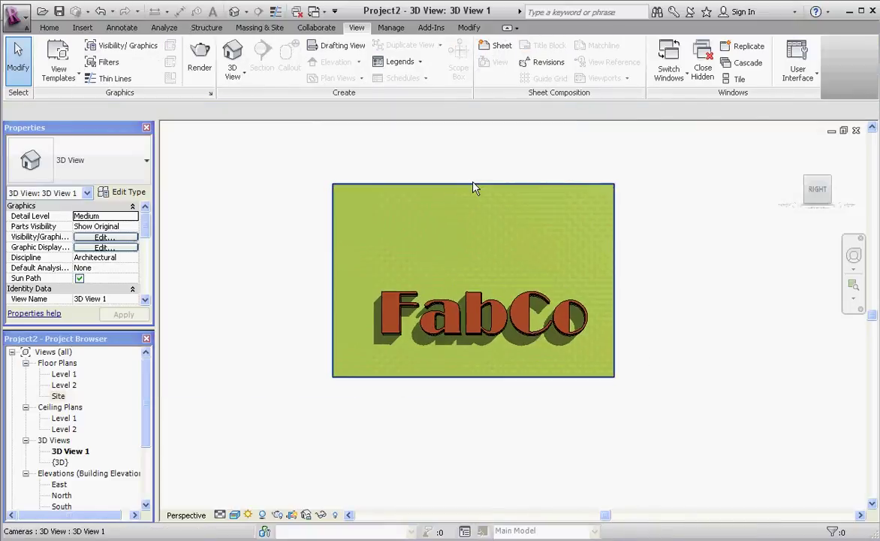
left_click(473, 185)
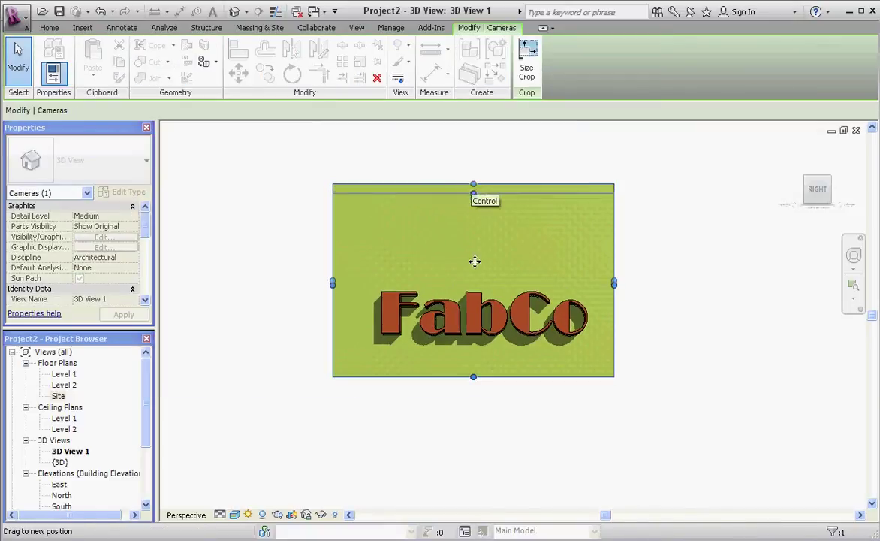
left_click_drag(474, 261, 473, 285)
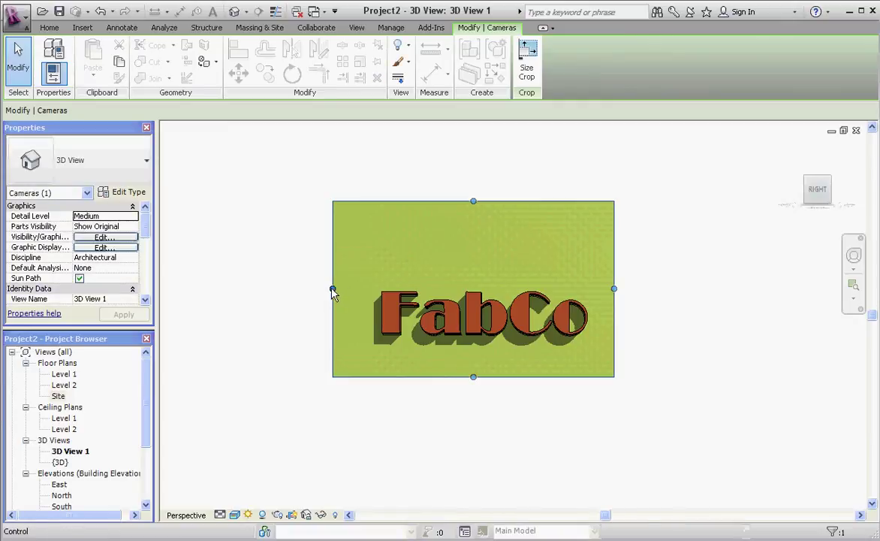
left_click_drag(332, 292, 352, 290)
left_click(310, 388)
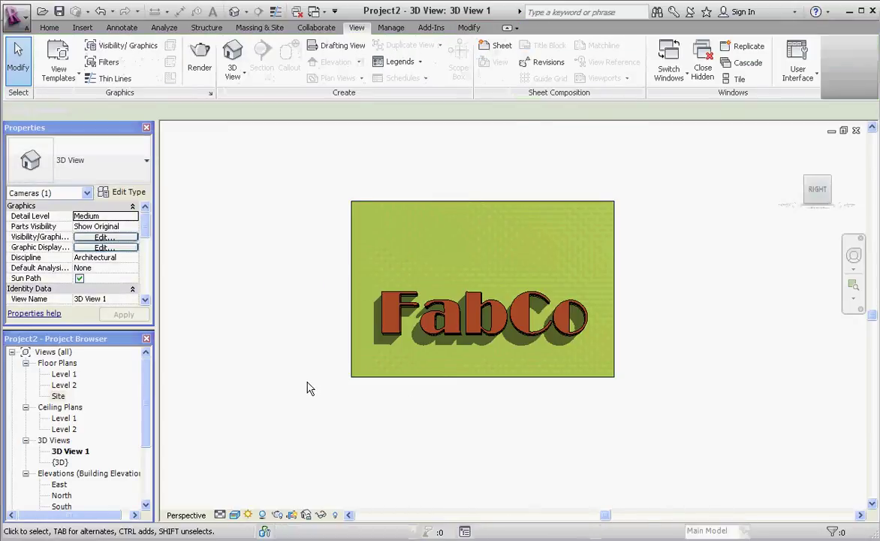